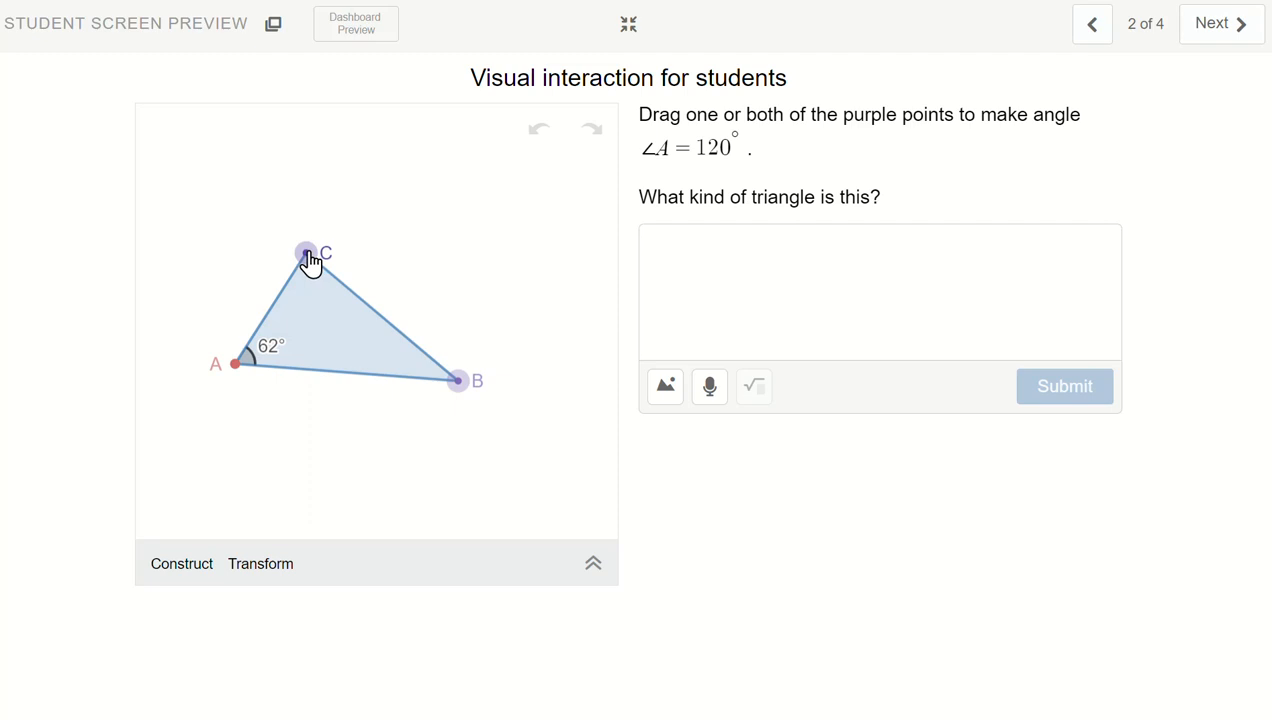
In the student preview, move vertices C and B until angle A is 120°, and close the preview
drag(311, 264, 292, 236)
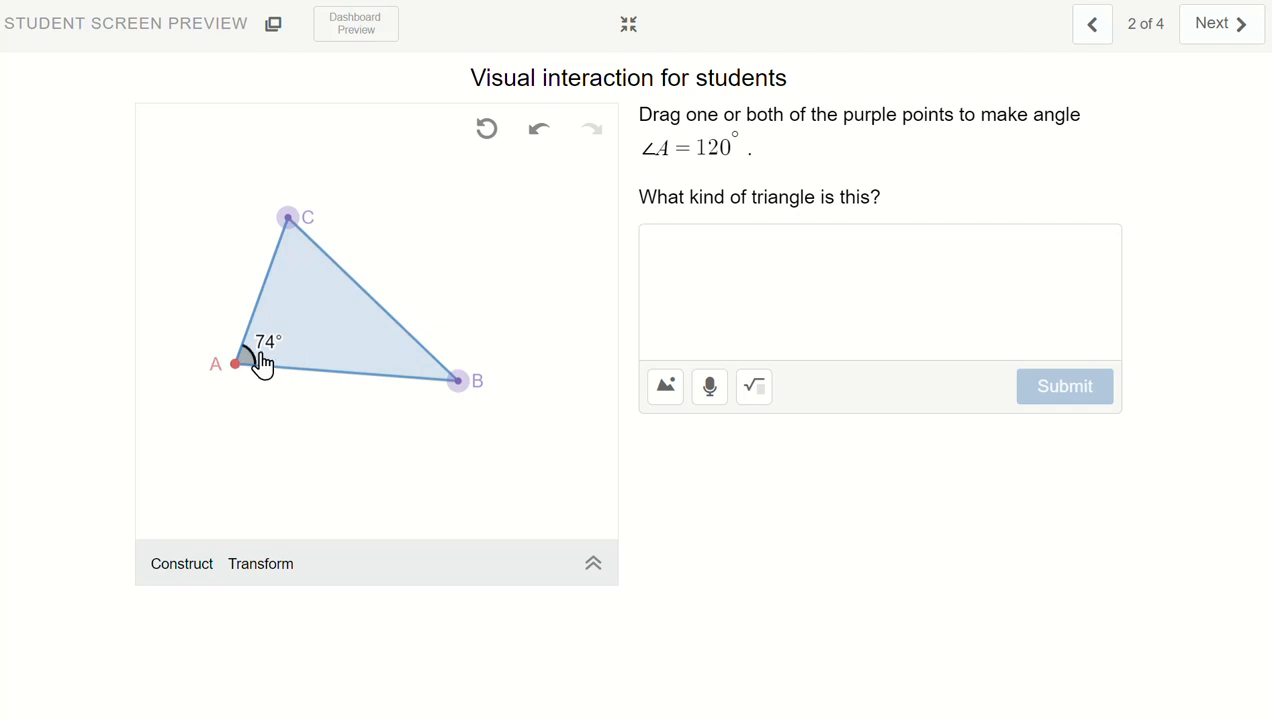
mouse_move(458, 385)
mouse_down()
mouse_move(488, 366)
mouse_move(478, 392)
mouse_up()
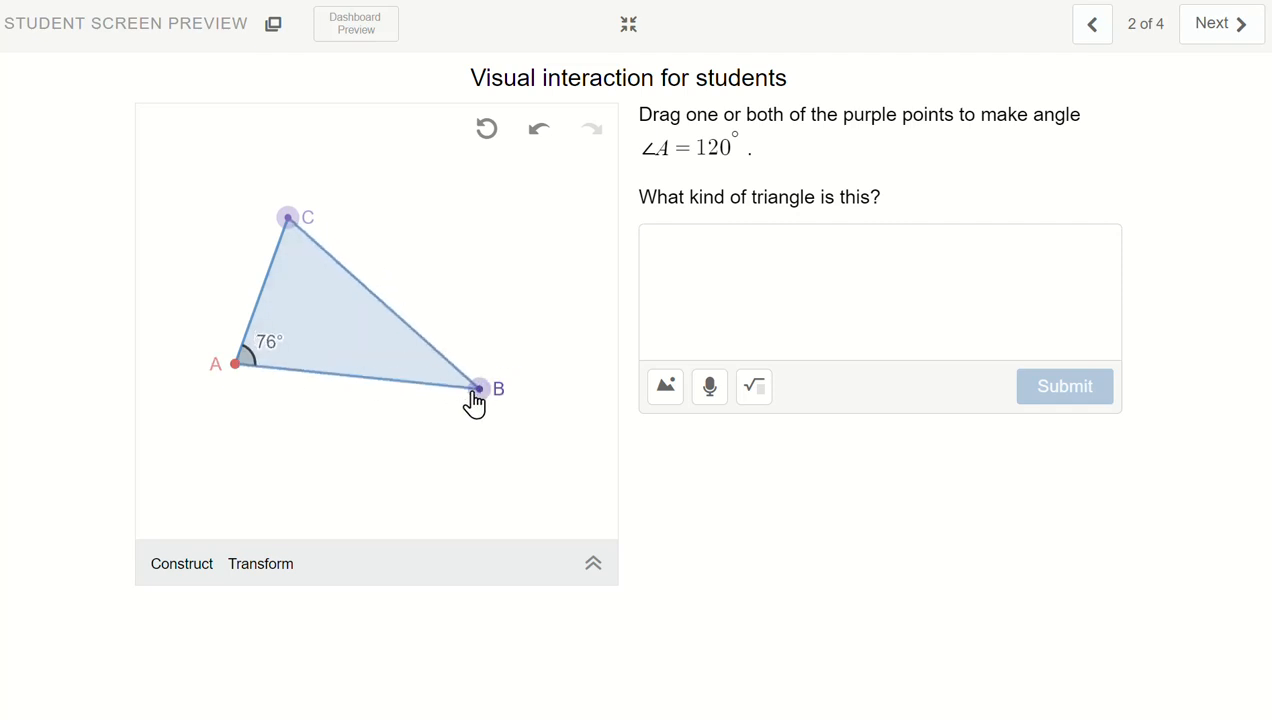
drag(297, 232, 166, 207)
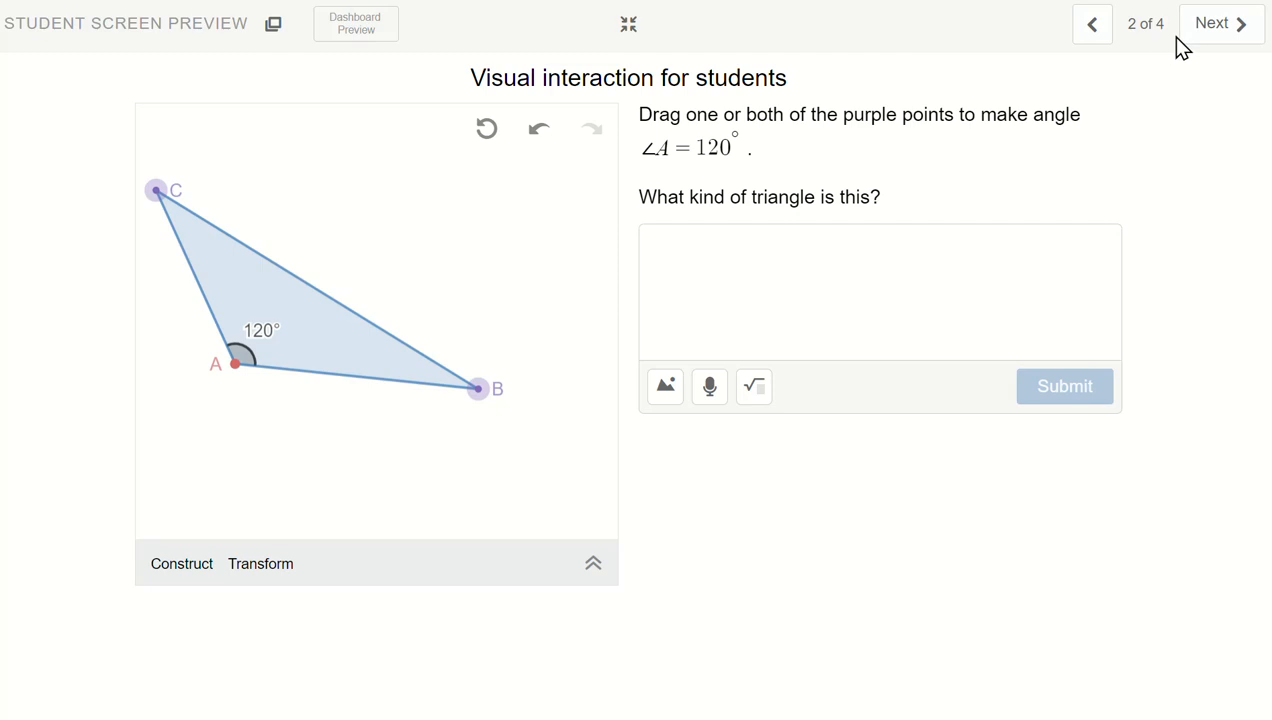
click(628, 24)
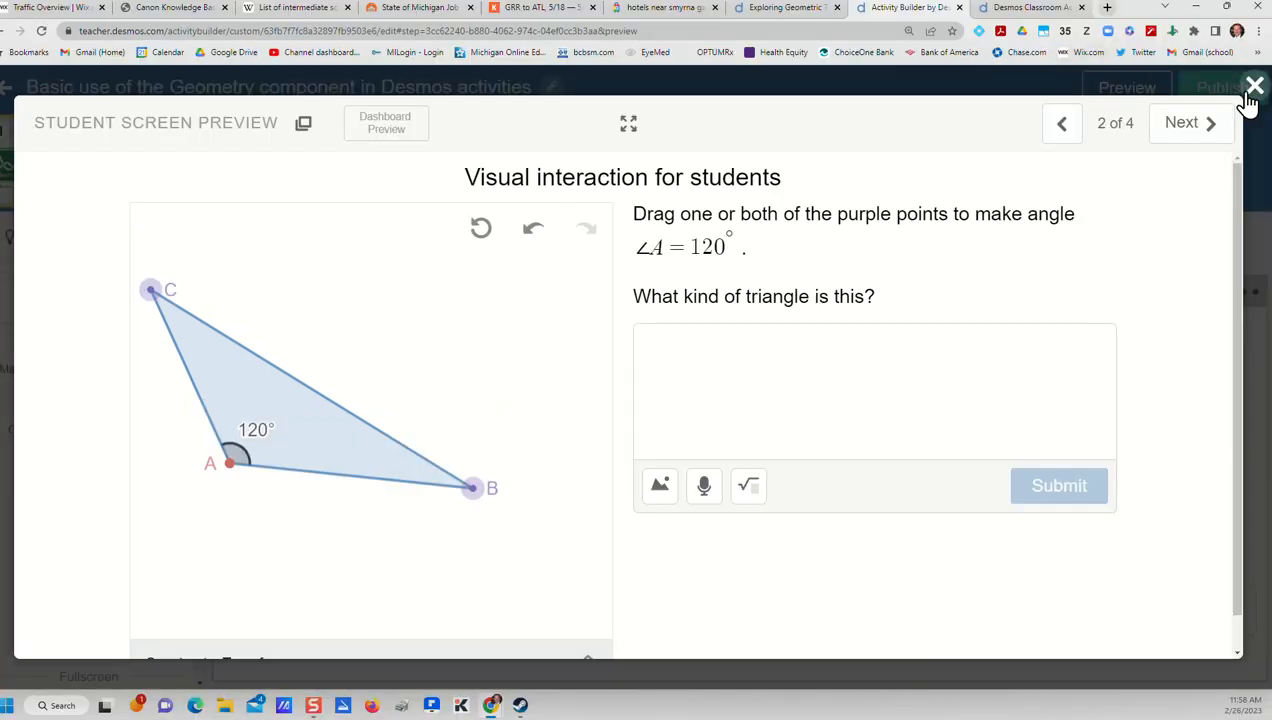
click(1254, 88)
mouse_move(496, 289)
mouse_down()
mouse_move(565, 294)
mouse_move(489, 284)
mouse_up()
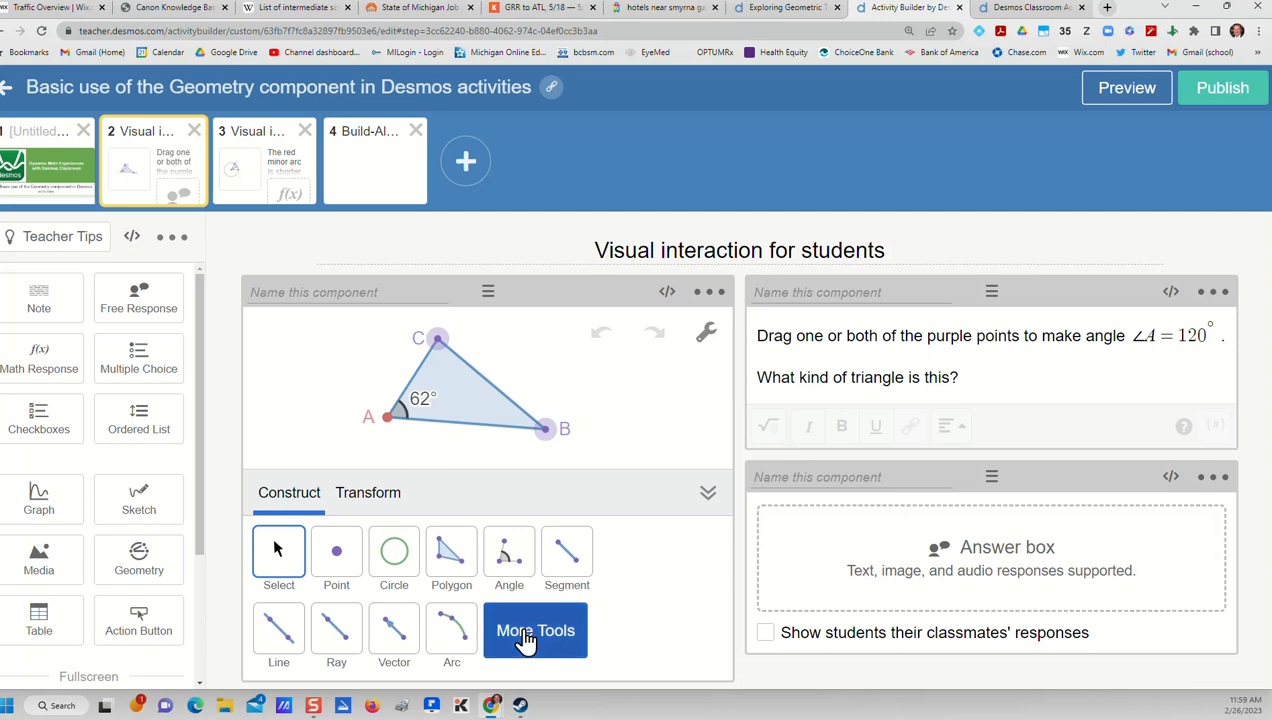
Examine the geometry component's additional construction tools and its available transformation definitions
click(521, 638)
scroll(522, 625, down, 1)
scroll(524, 624, up, 1)
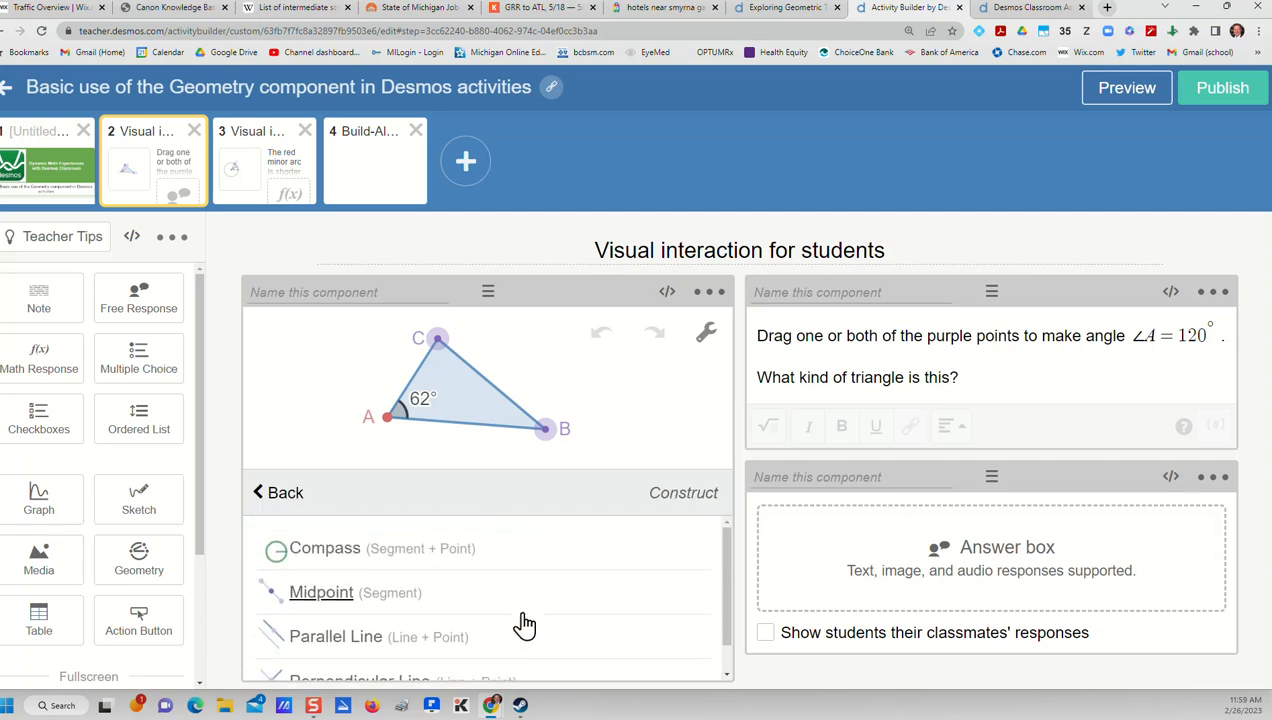
scroll(522, 621, down, 1)
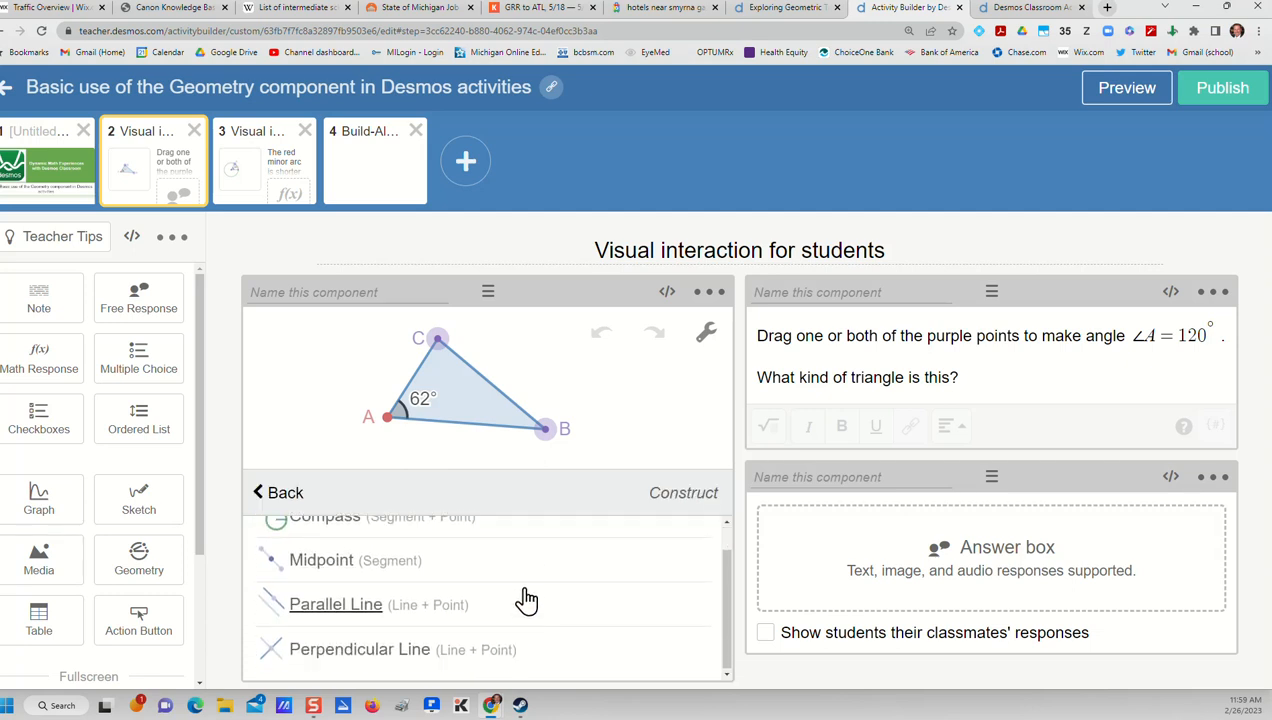
scroll(526, 598, up, 1)
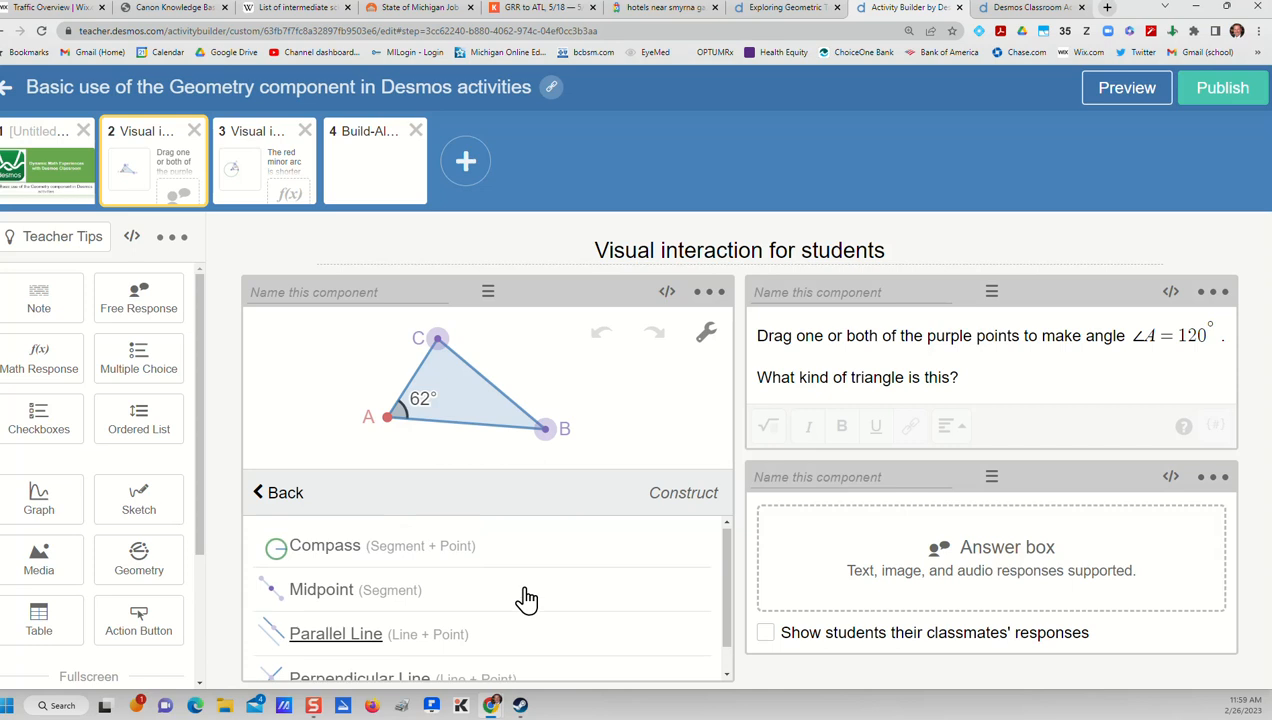
click(262, 495)
click(386, 500)
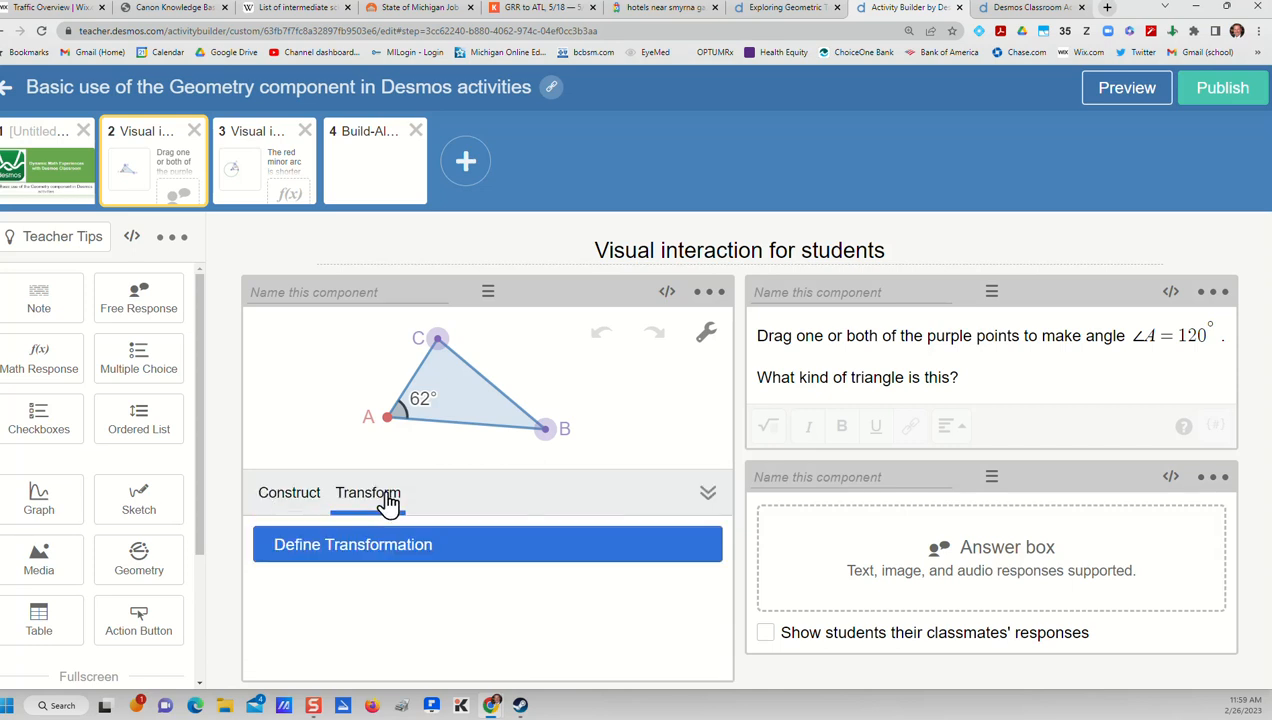
click(395, 553)
scroll(460, 567, down, 2)
scroll(460, 567, up, 2)
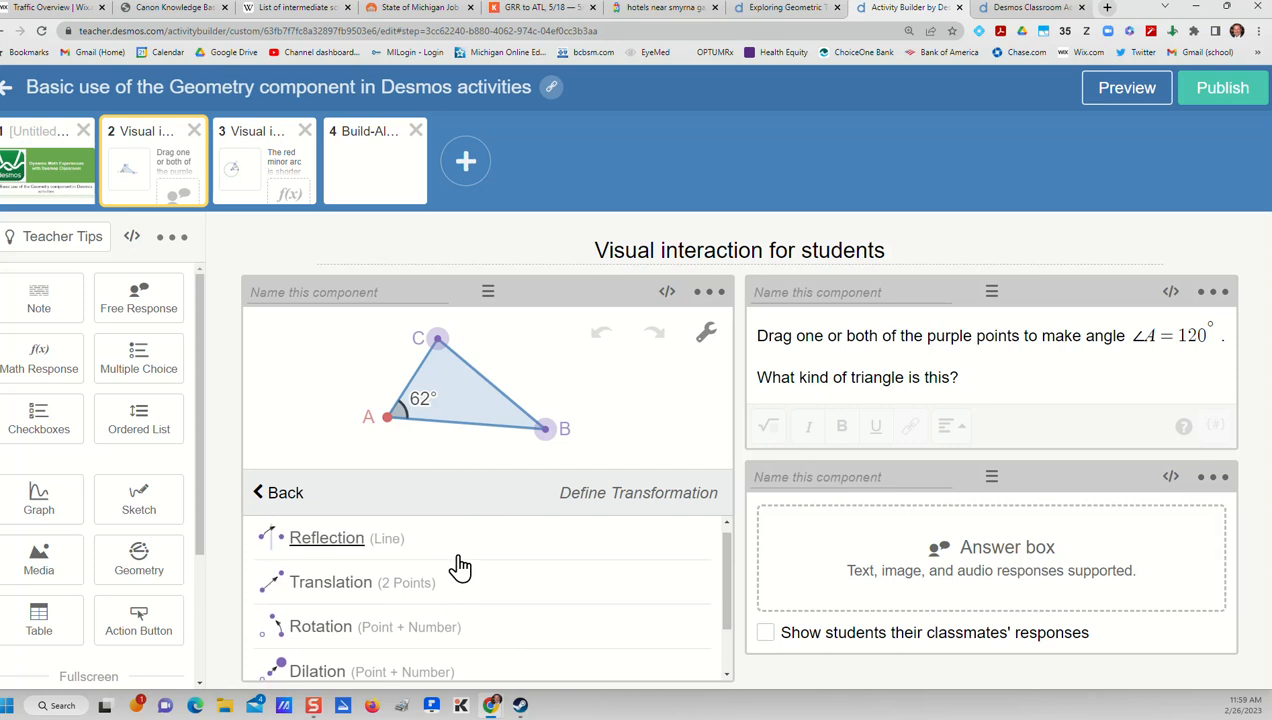
scroll(460, 567, down, 2)
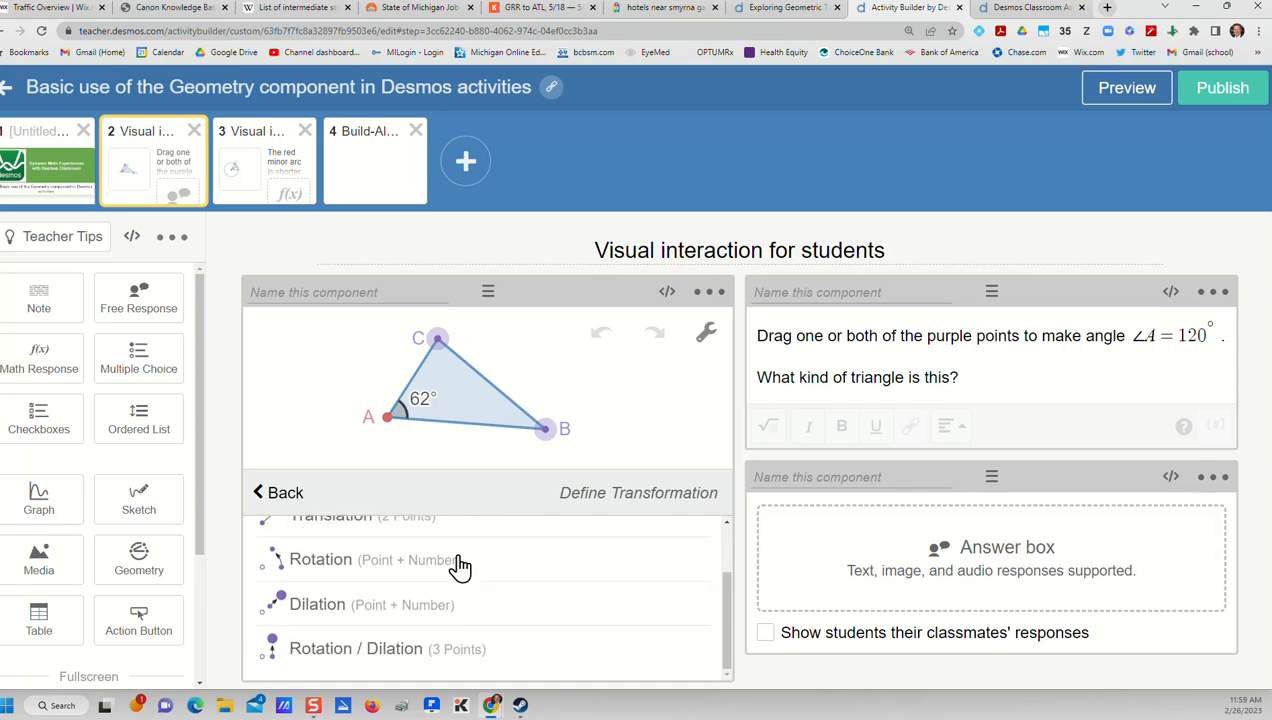
scroll(460, 567, up, 2)
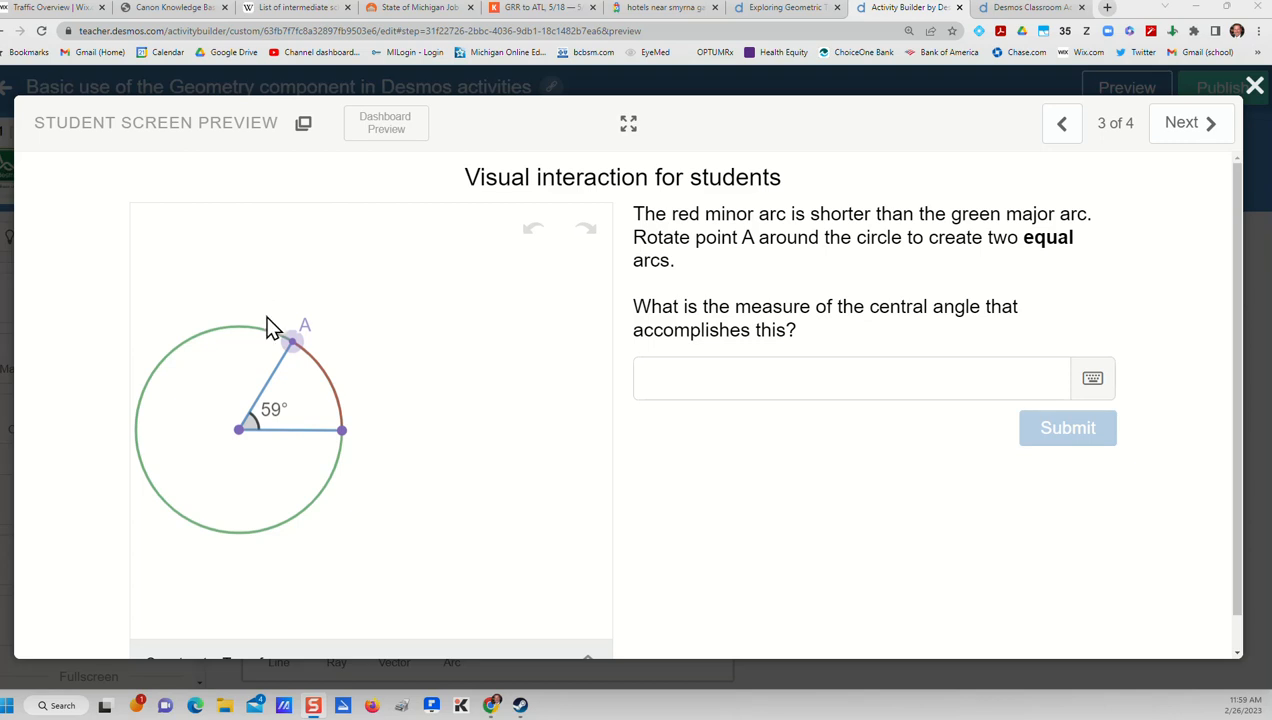
In the third screen's student preview, rotate point A around the circle to create two equal arcs
drag(291, 343, 149, 437)
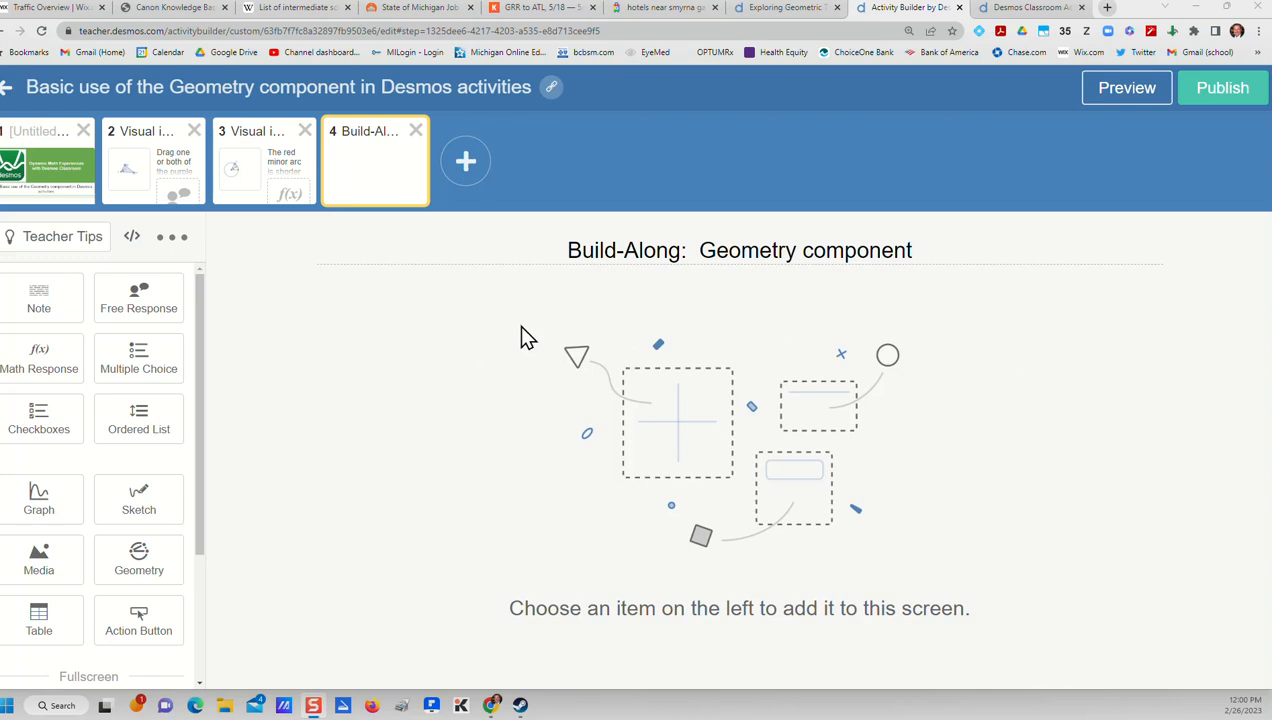
Add geometry, note and free response components to the Build-Along screen, and turn off showing students their classmates' responses
drag(567, 250, 928, 250)
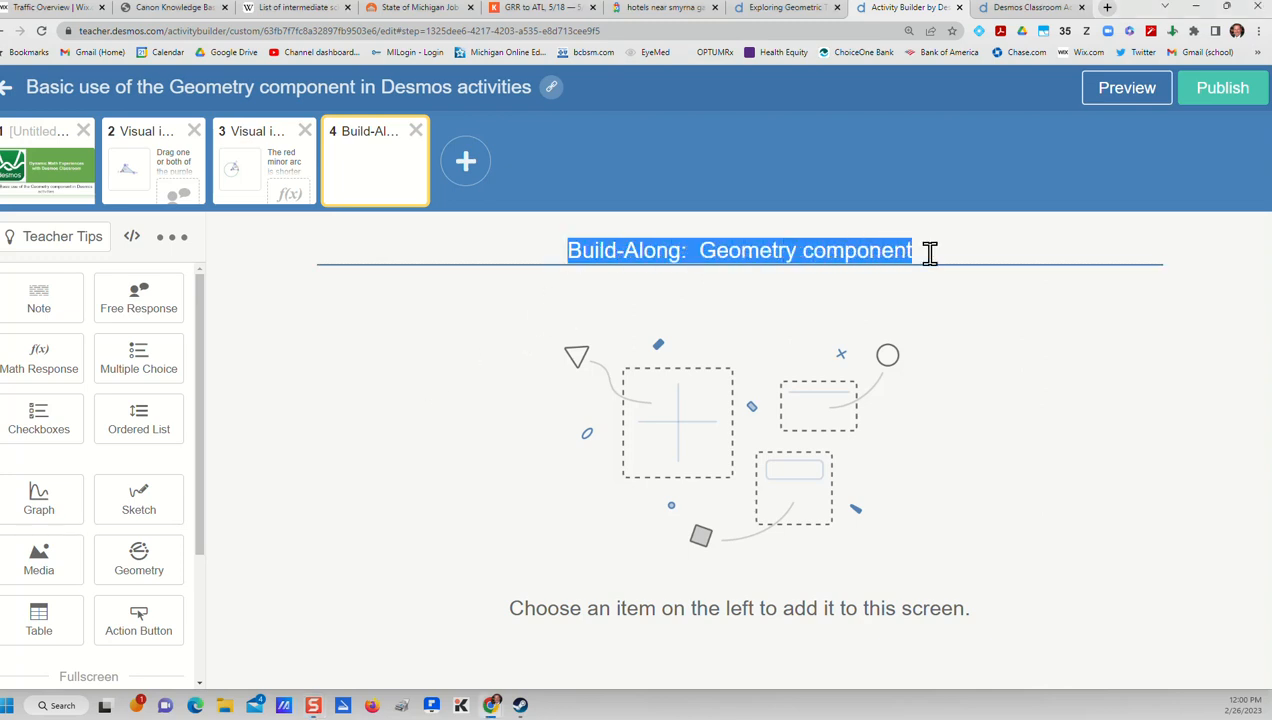
click(868, 330)
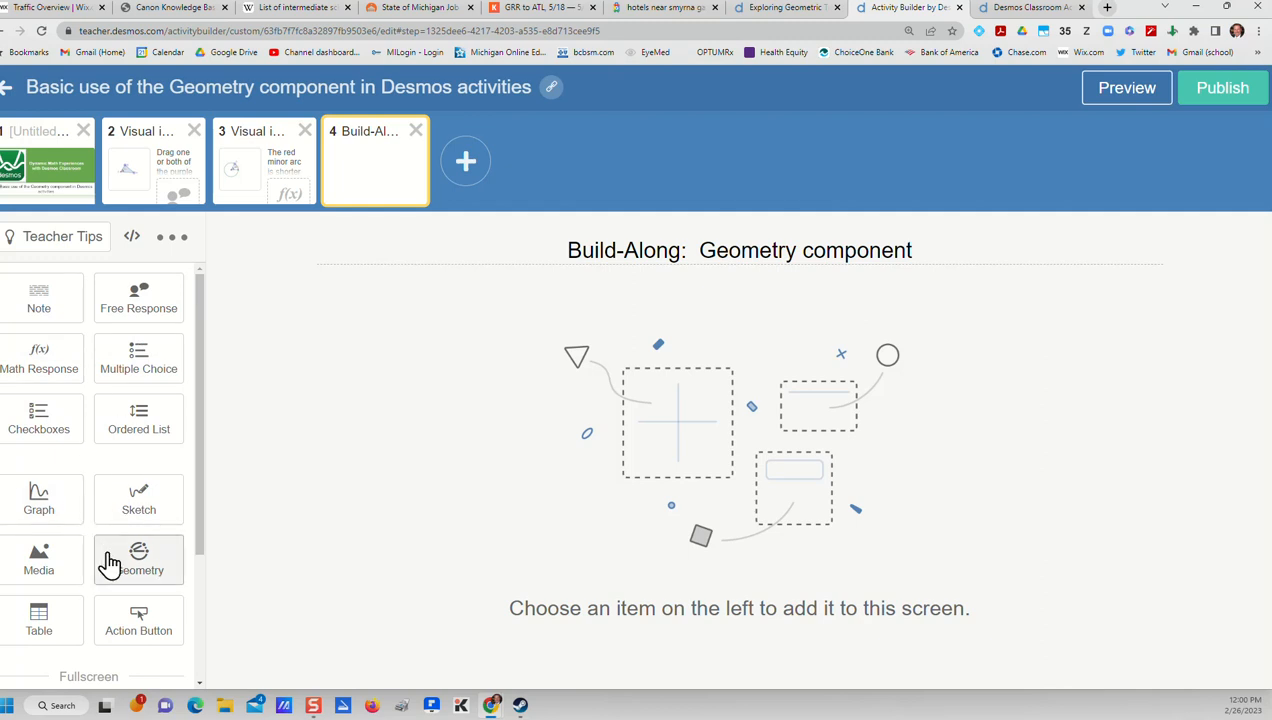
click(156, 574)
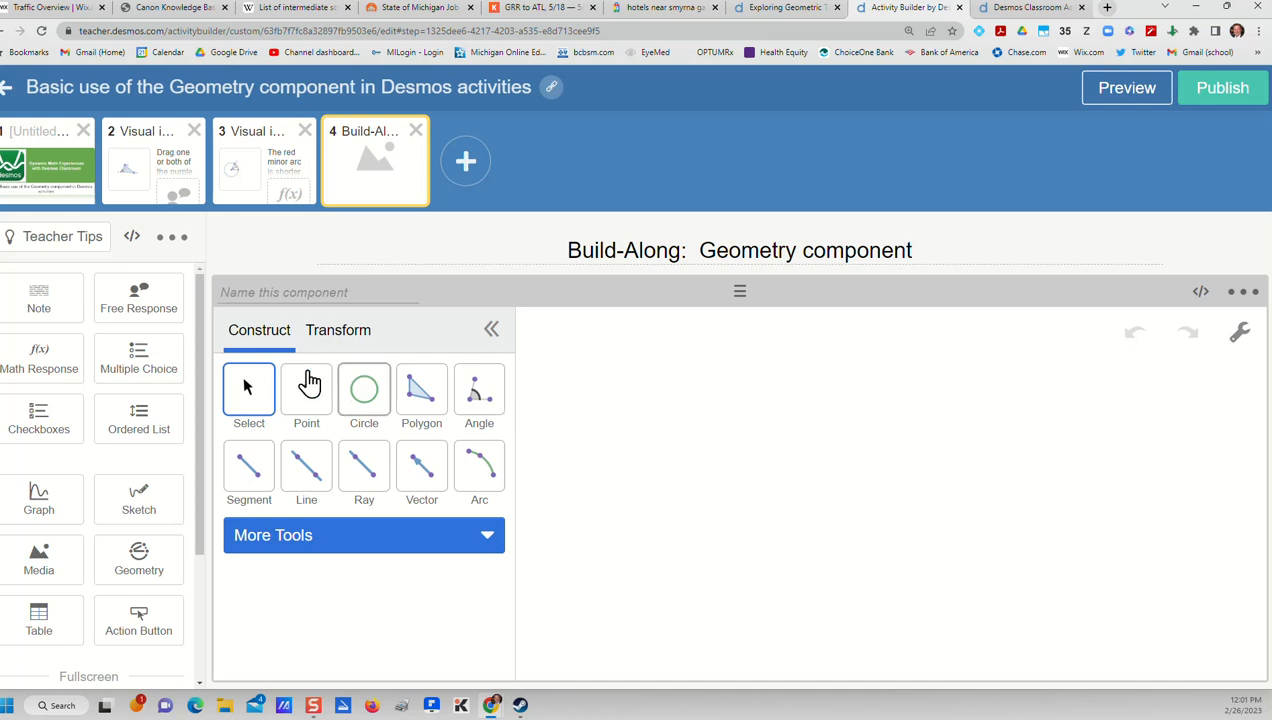
click(65, 303)
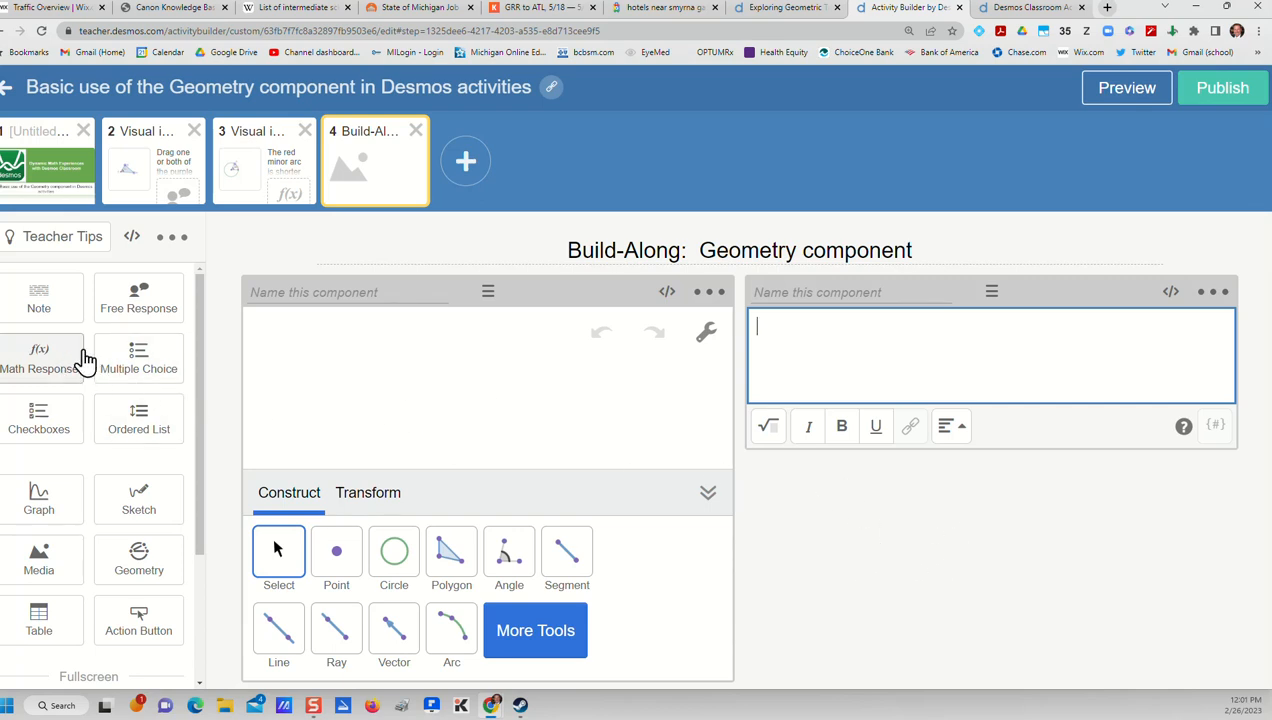
click(155, 315)
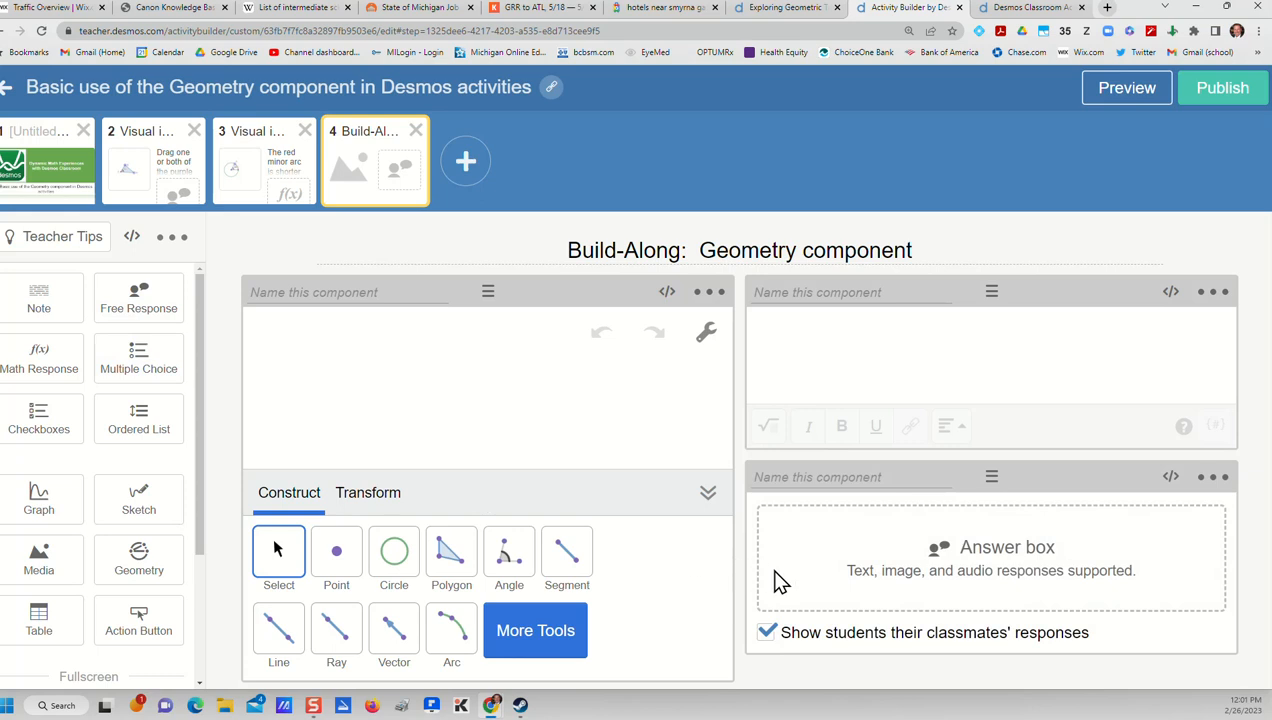
click(766, 632)
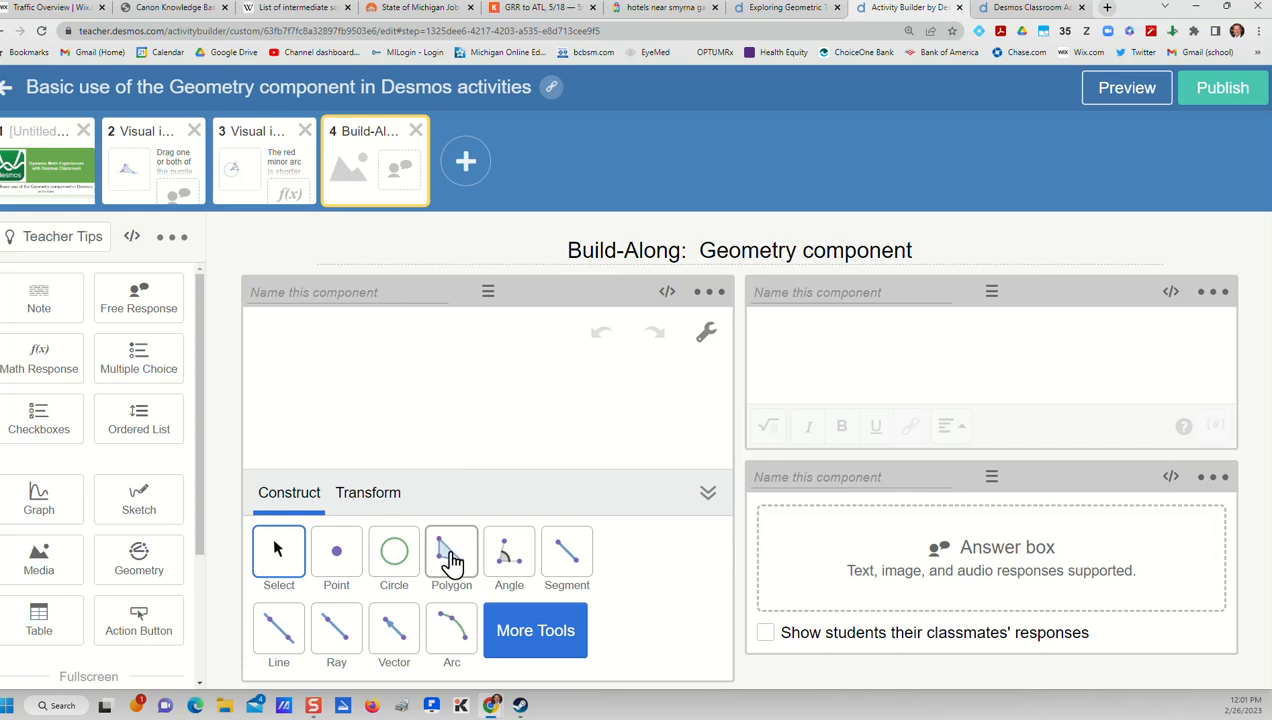
Draw a closed four-sided polygon on the geometry canvas with the Polygon tool
click(452, 563)
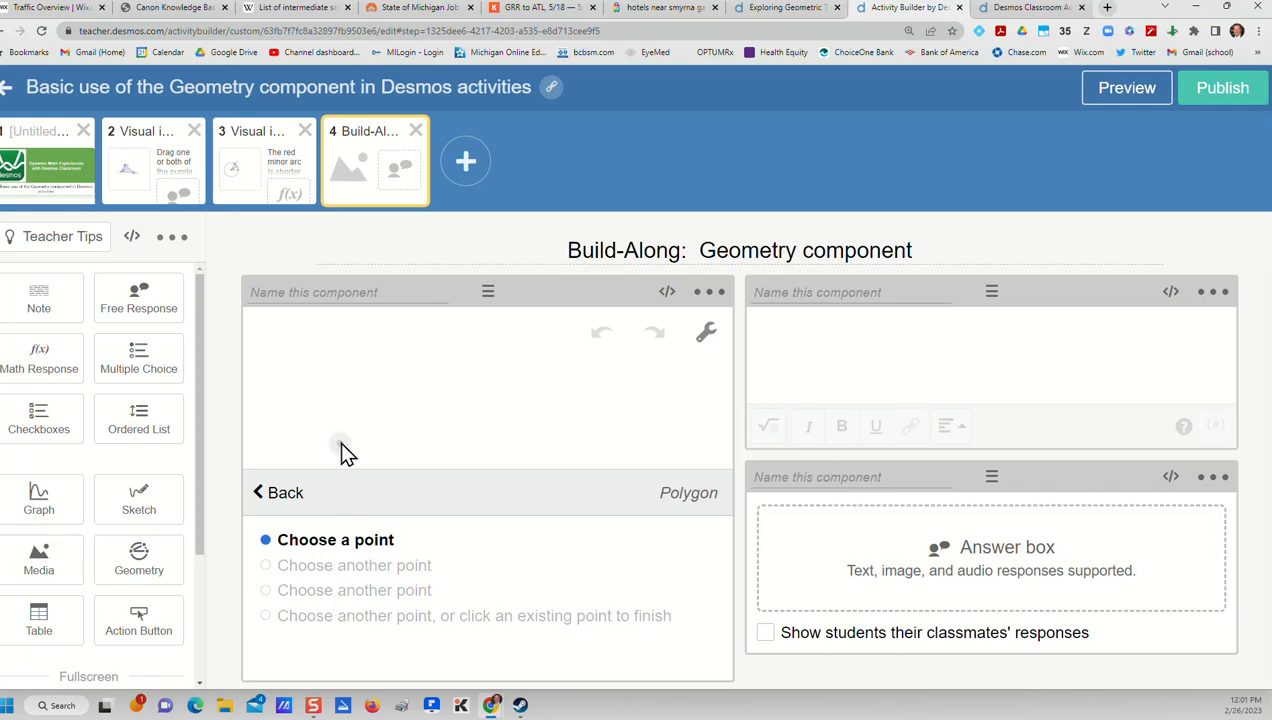
click(320, 396)
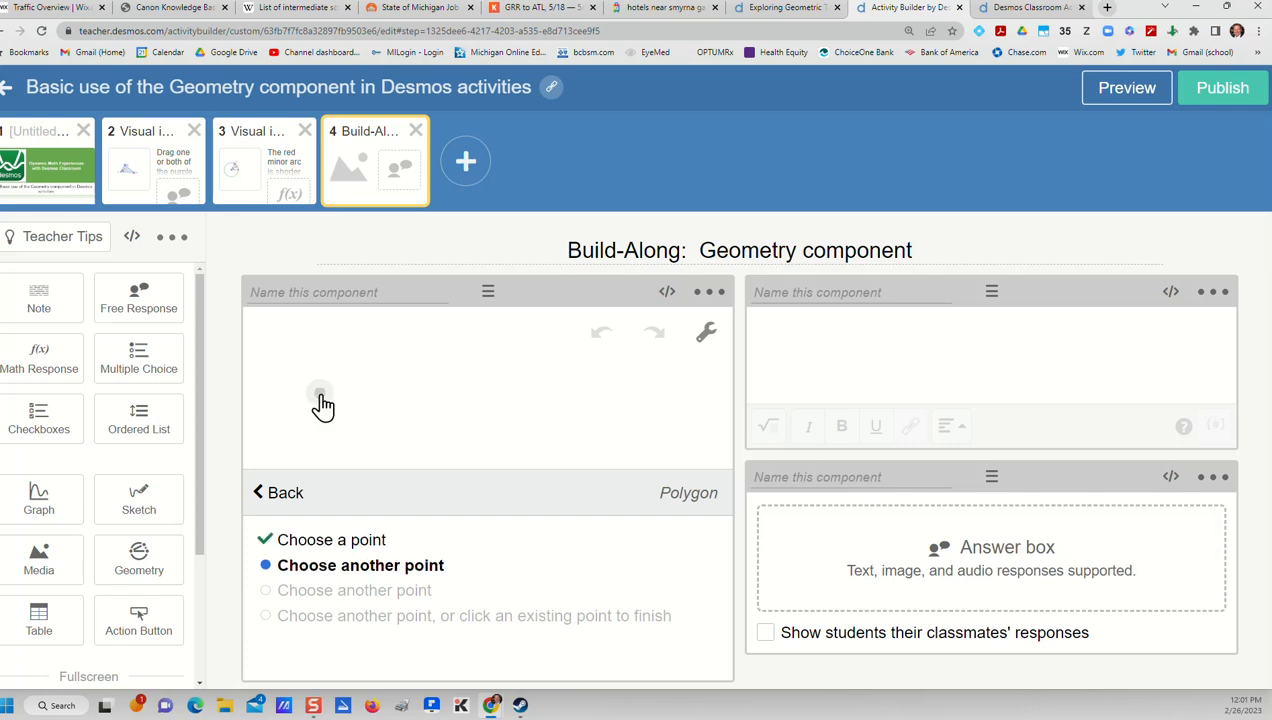
click(426, 341)
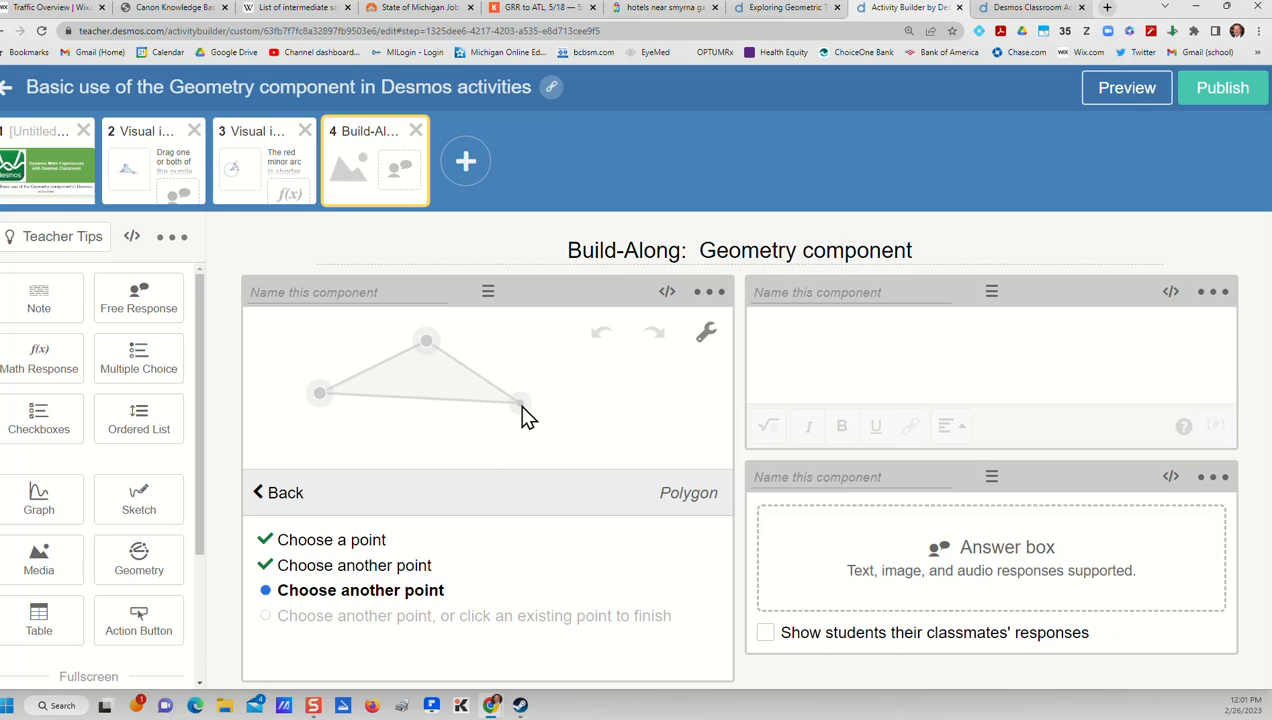
click(520, 403)
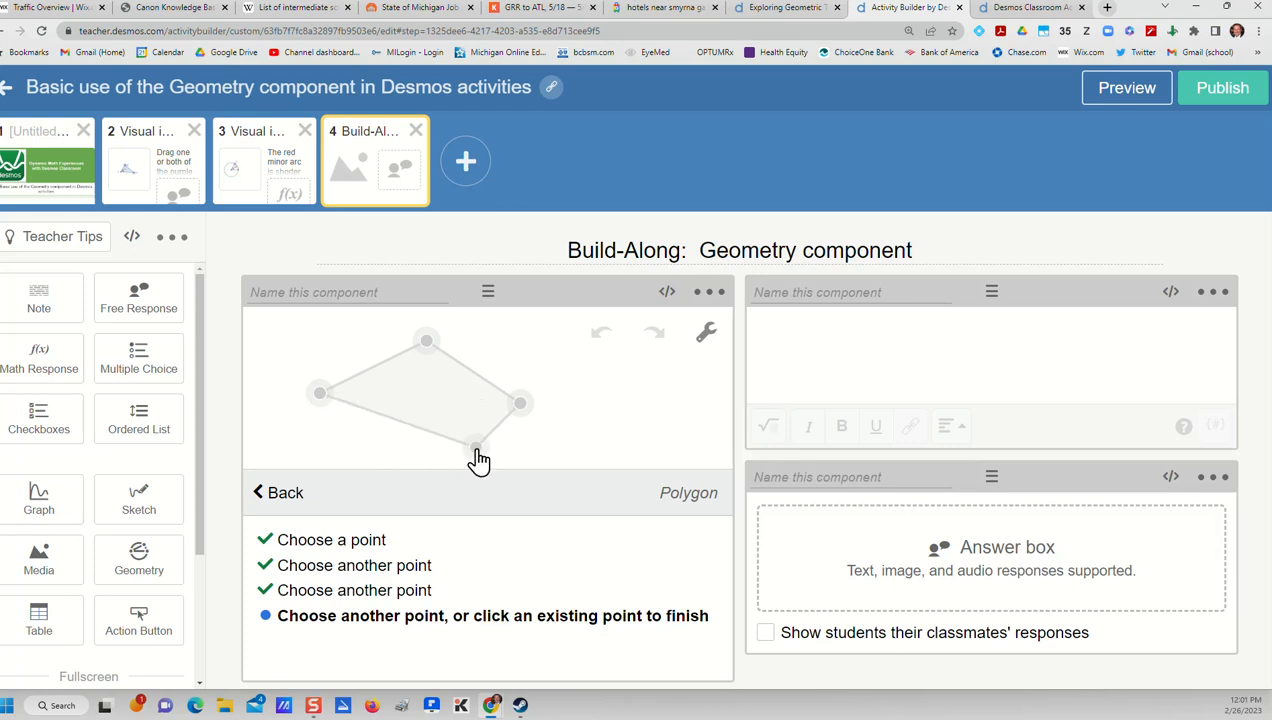
click(477, 450)
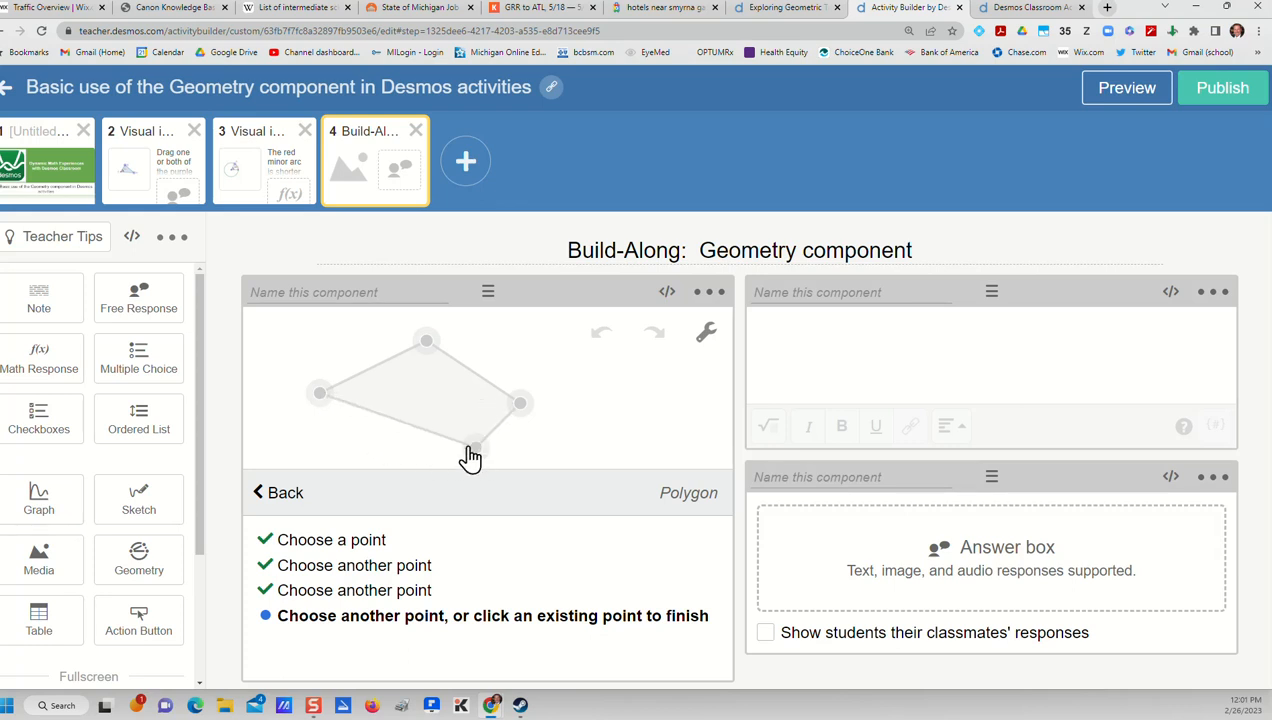
click(319, 395)
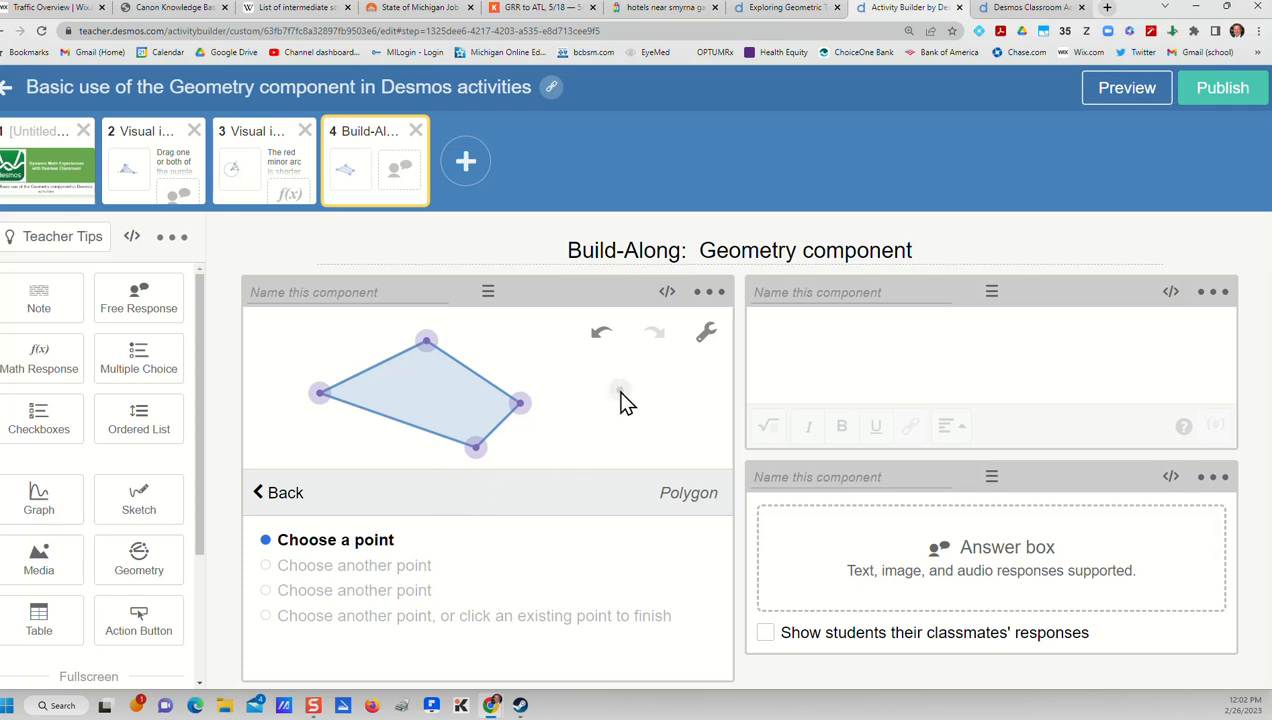
click(283, 494)
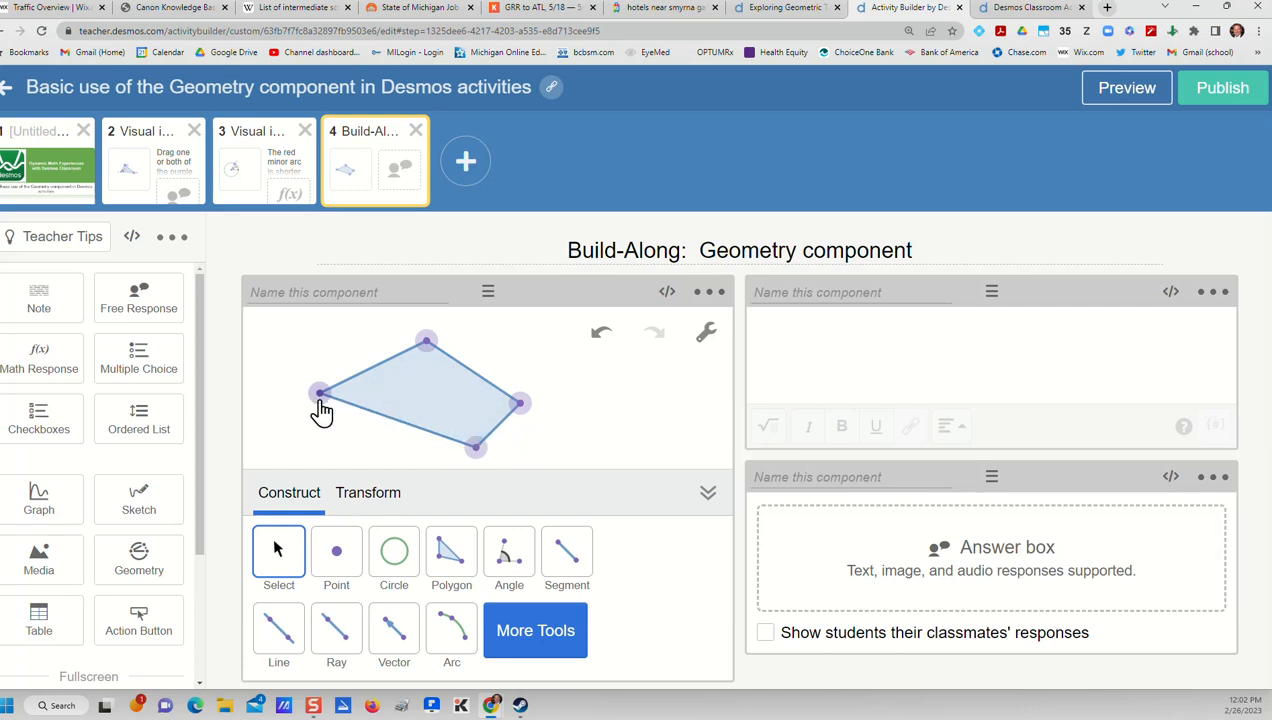
Label the polygon's leftmost vertex A and color it orange
click(319, 396)
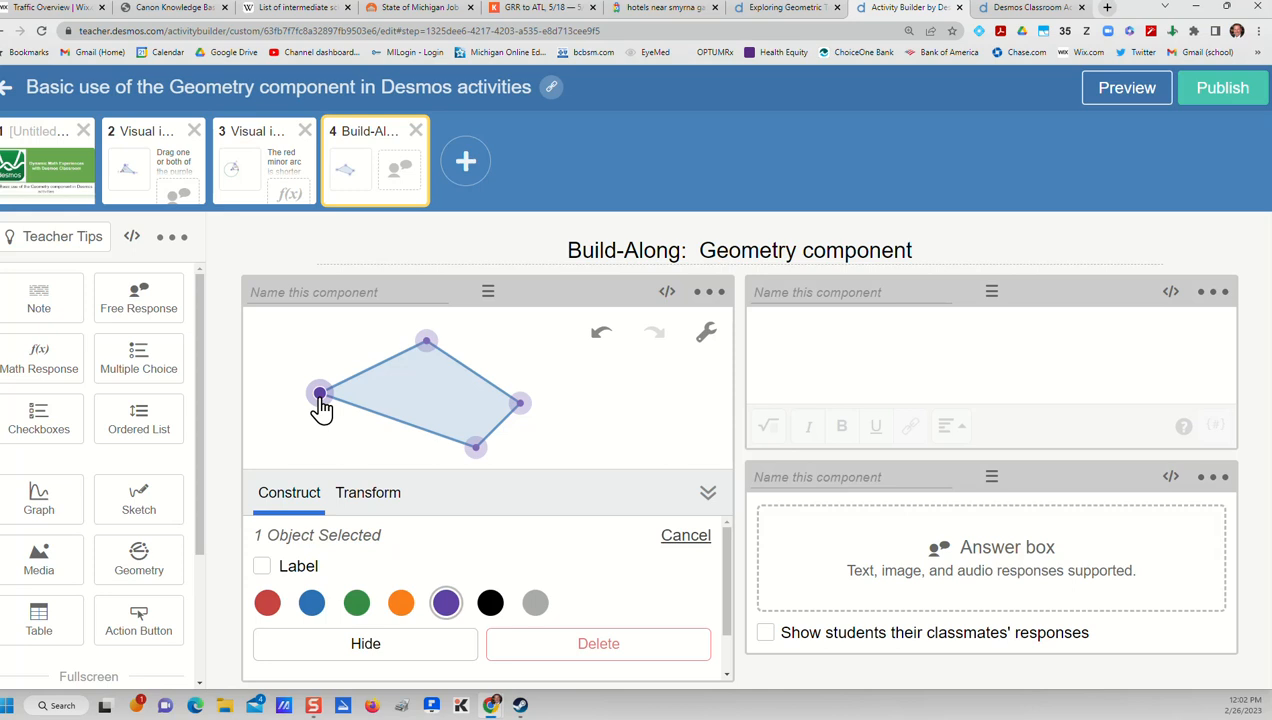
click(263, 566)
click(334, 566)
double_click(333, 566)
key(BackSpace)
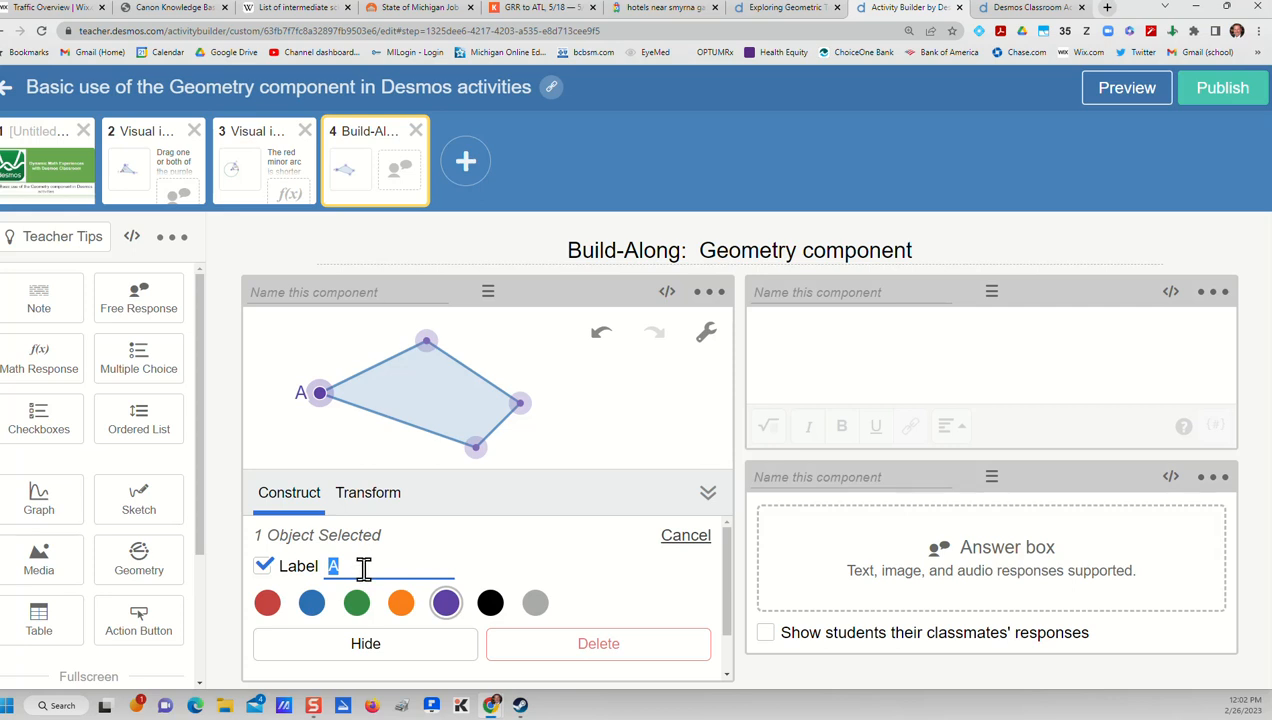
click(399, 609)
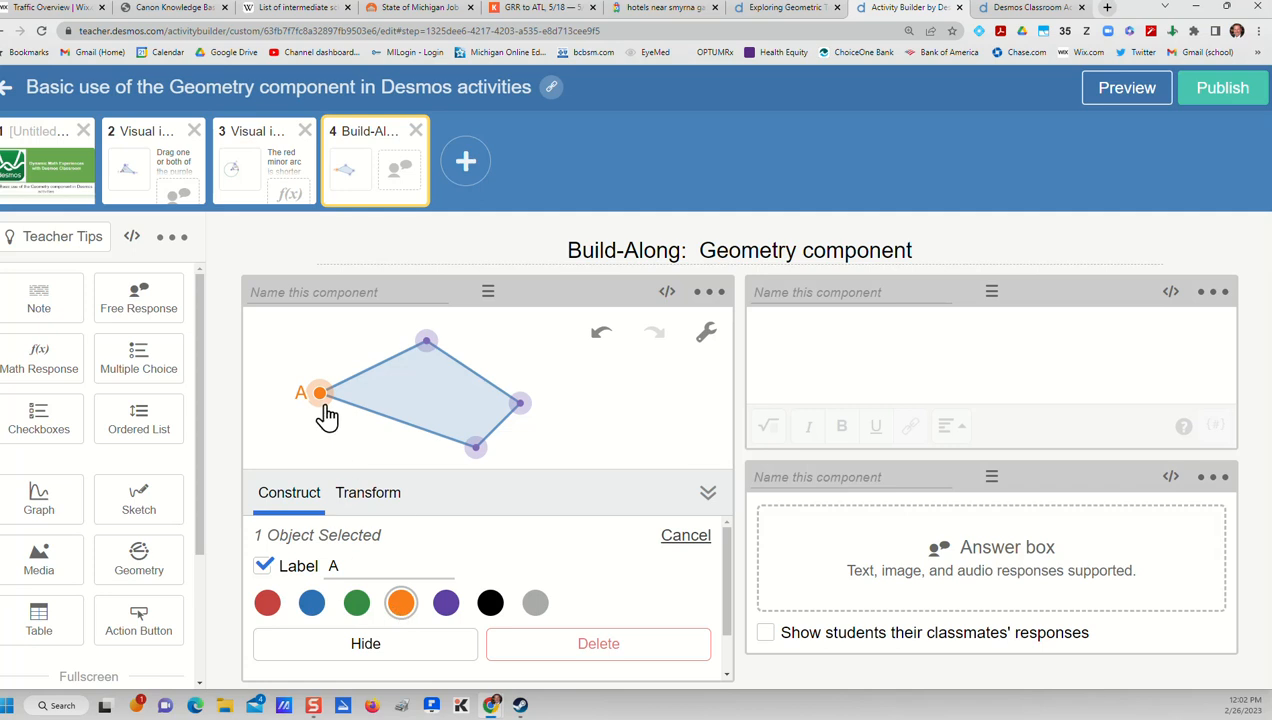
Color the polygon's uppermost vertex orange and label it B
drag(426, 345, 428, 345)
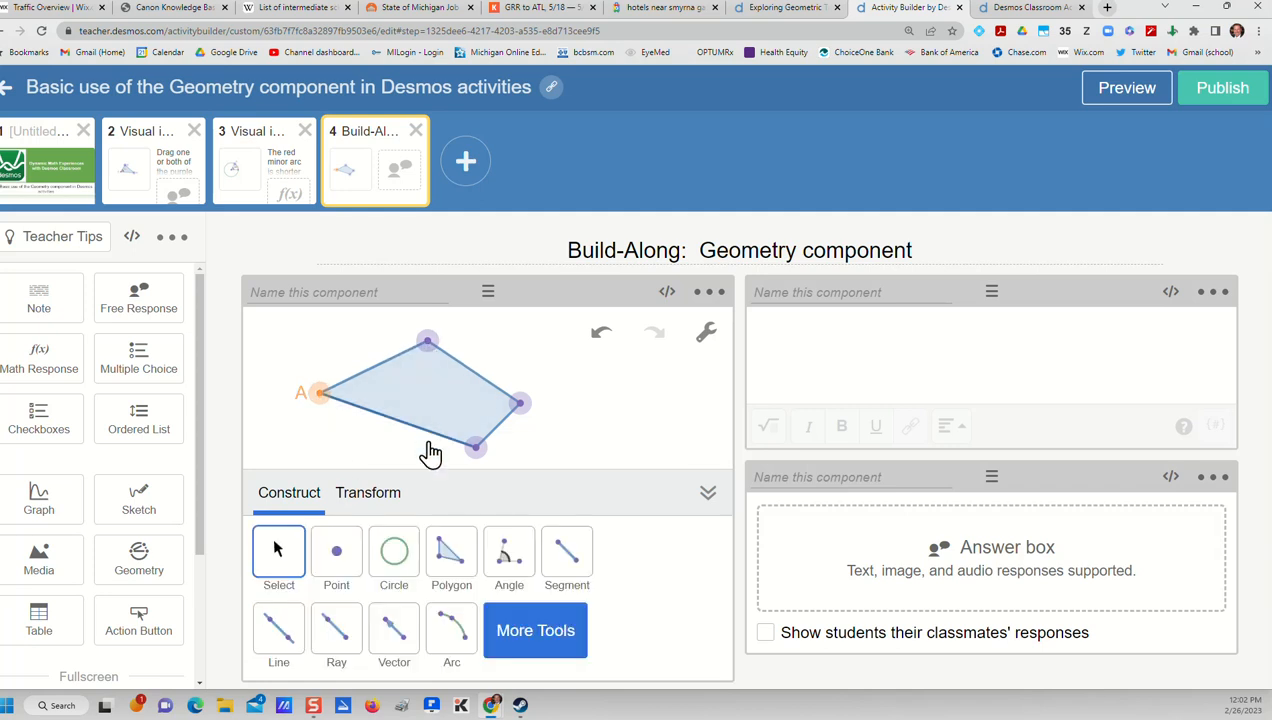
click(427, 342)
click(399, 605)
click(262, 566)
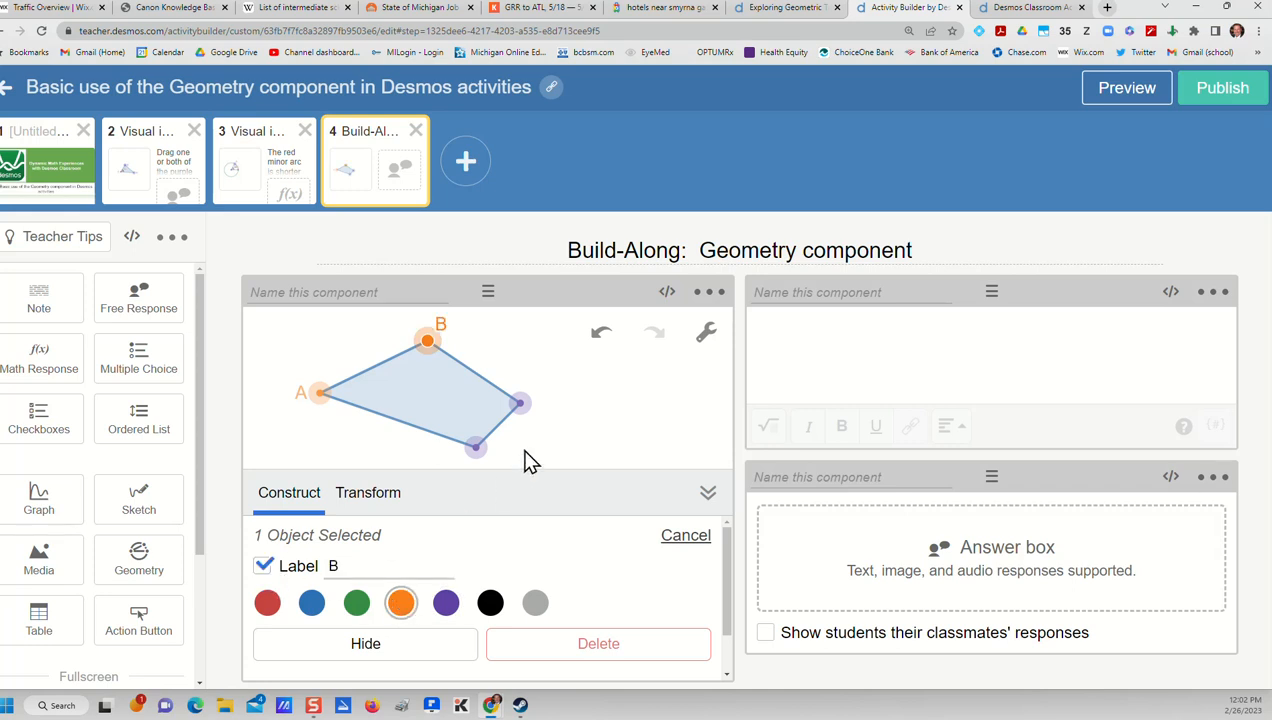
Label the polygon's rightmost vertex C and its lowest vertex D, and color both orange
click(520, 406)
click(400, 602)
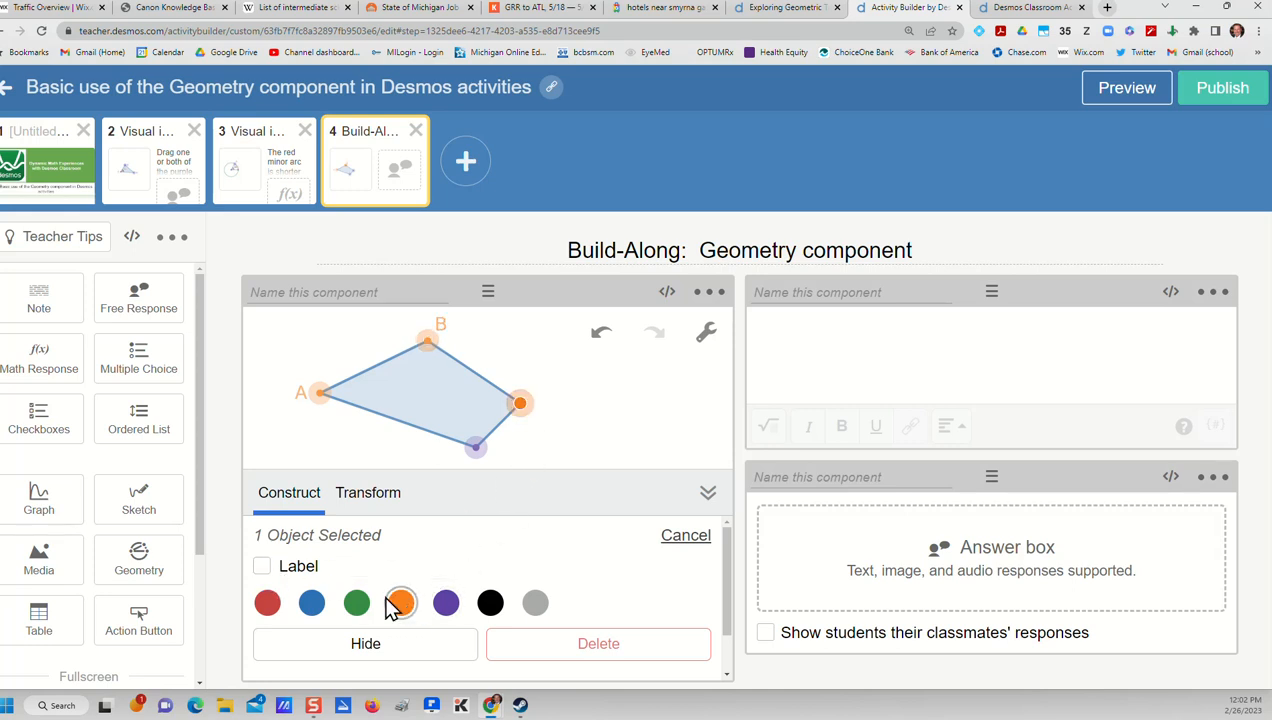
click(263, 567)
click(476, 447)
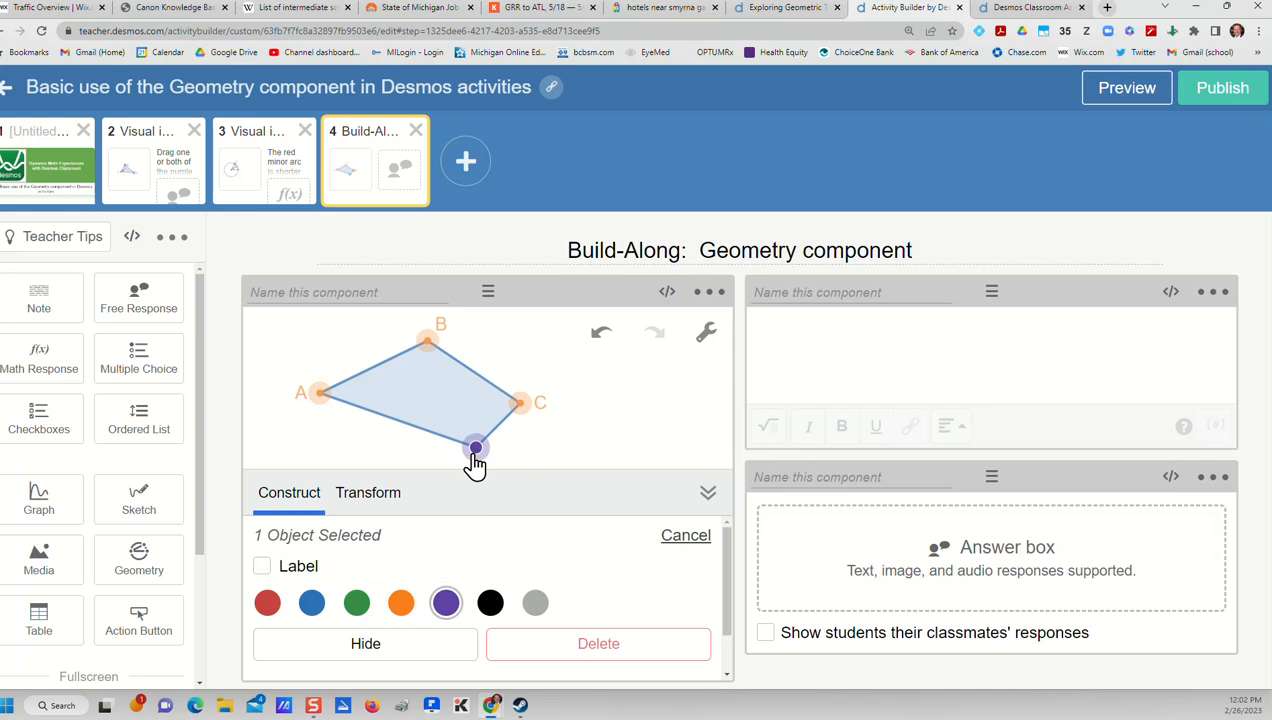
click(263, 566)
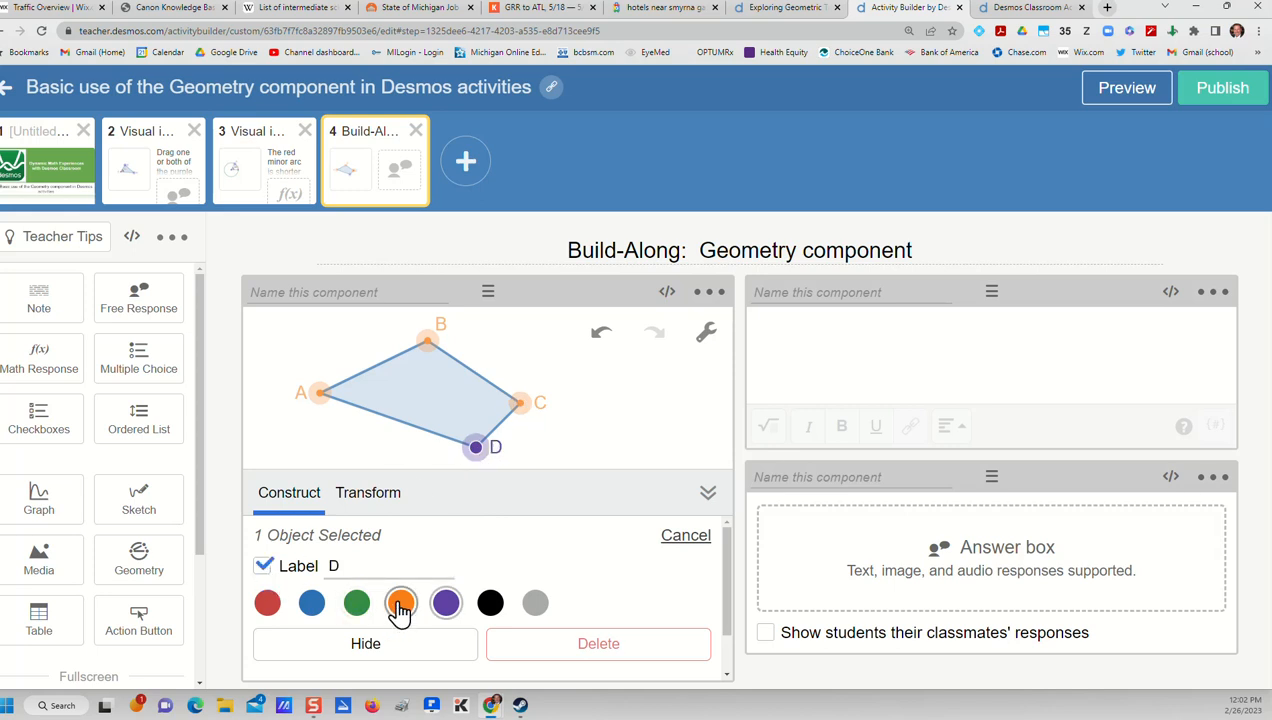
click(400, 602)
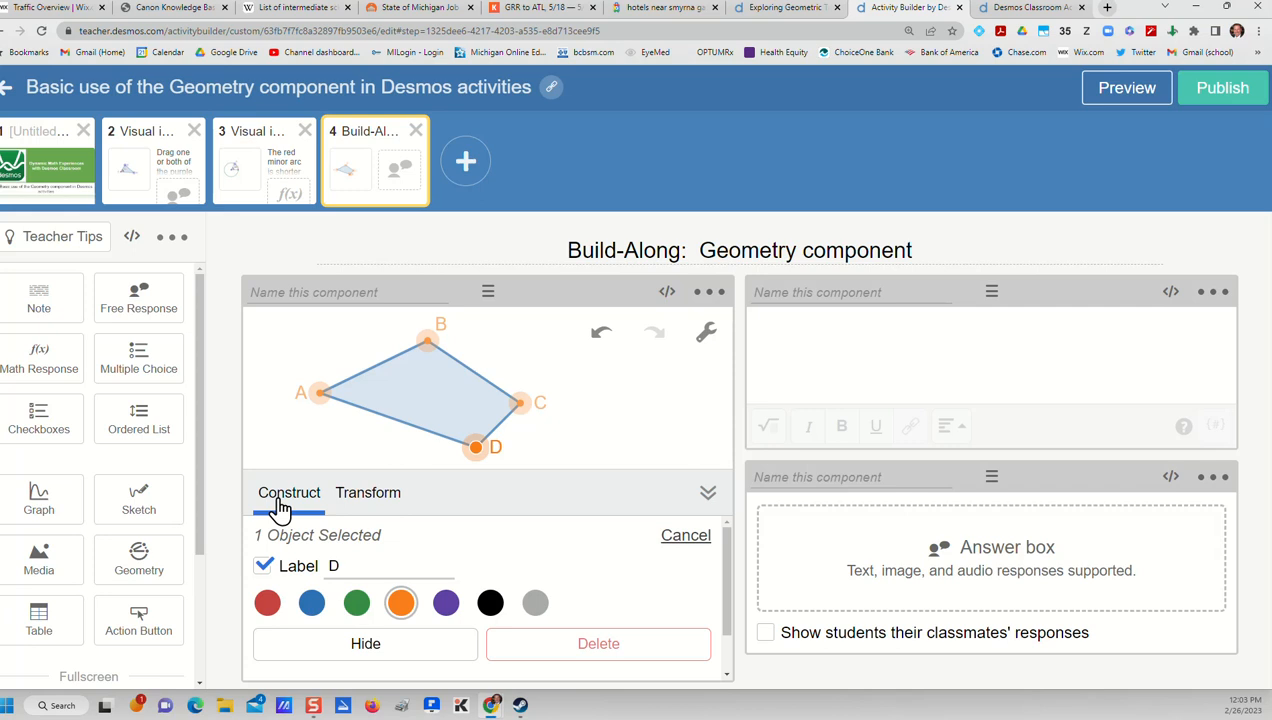
click(265, 450)
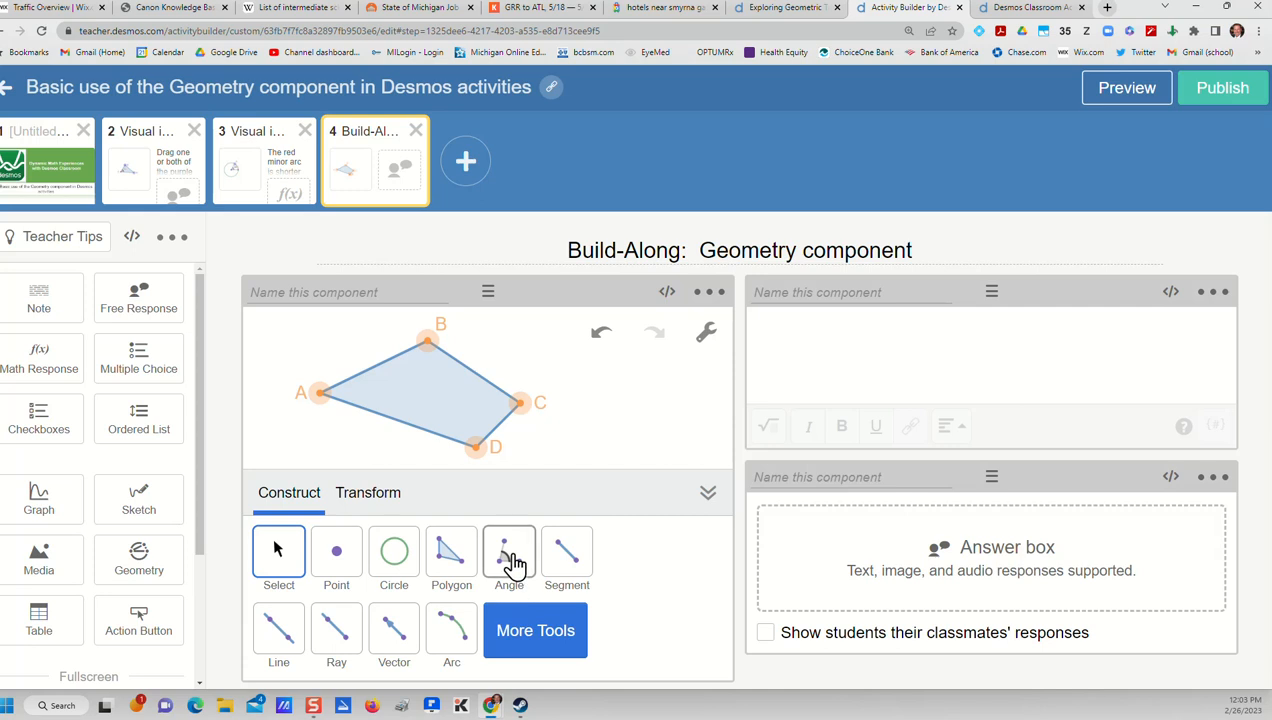
Measure the quadrilateral's interior angles at vertices A and D with the Angle tool
click(510, 562)
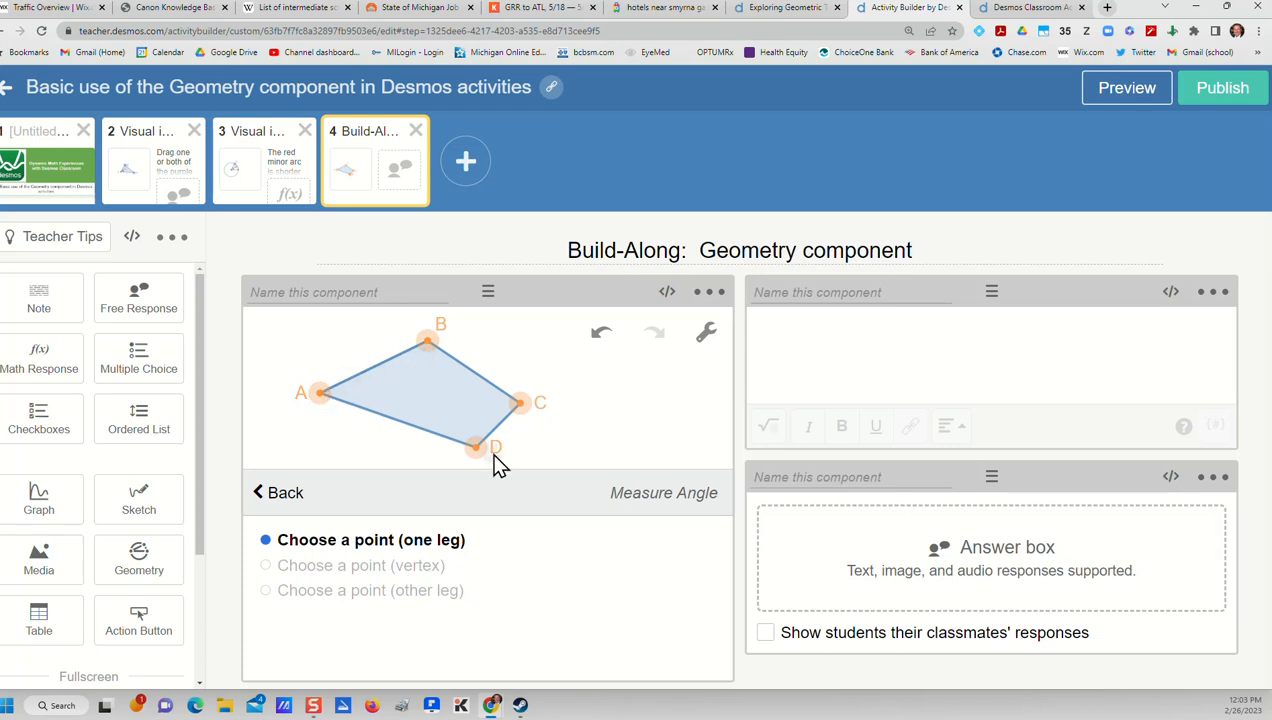
click(428, 342)
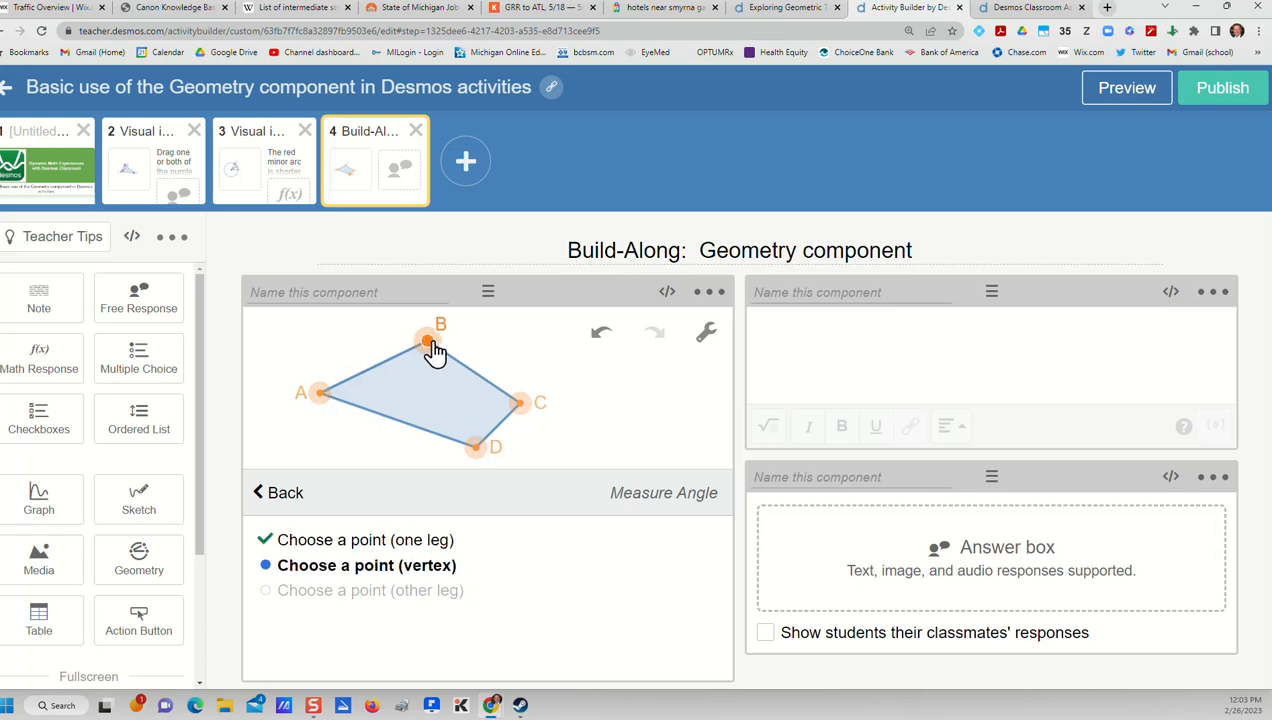
click(320, 393)
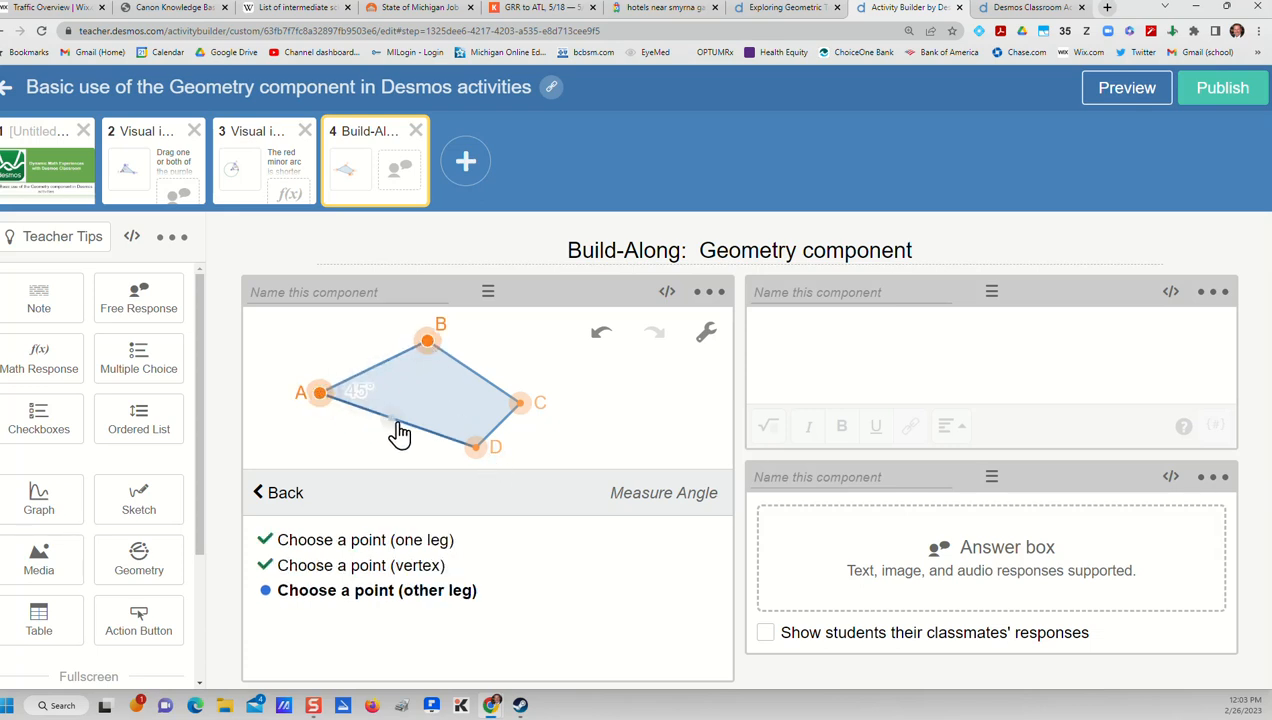
click(478, 450)
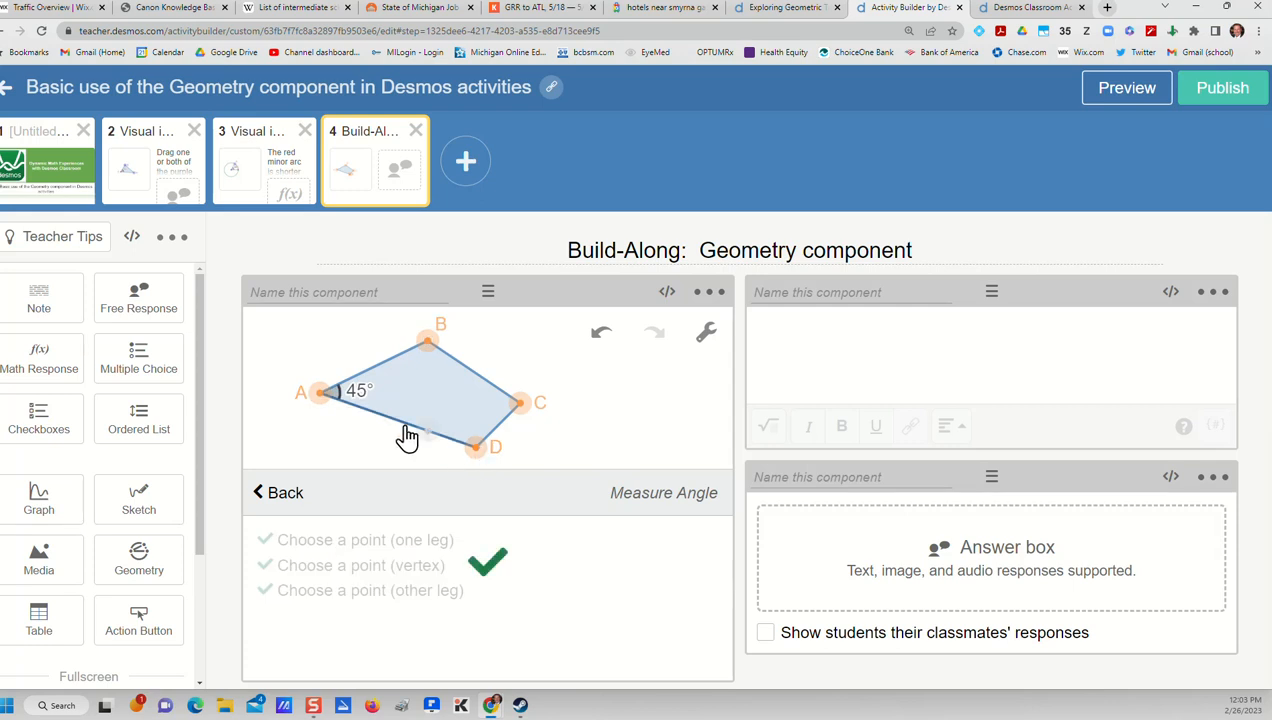
click(320, 393)
click(478, 452)
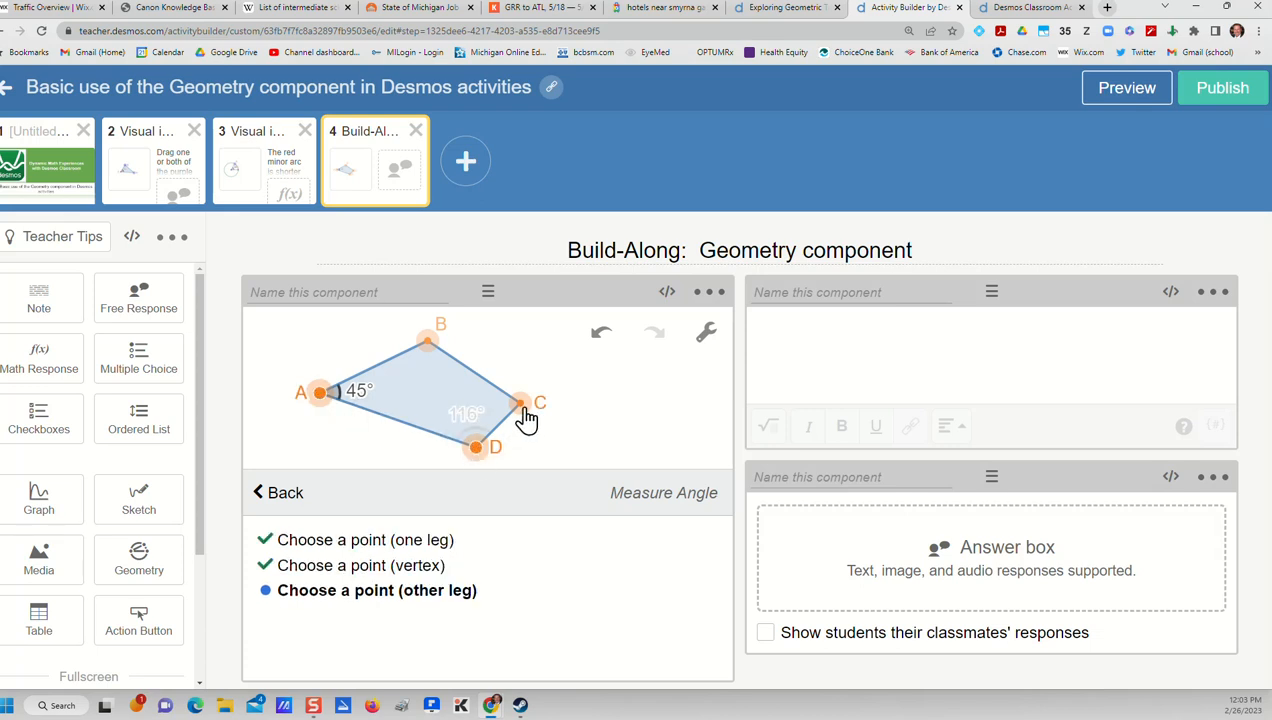
click(519, 404)
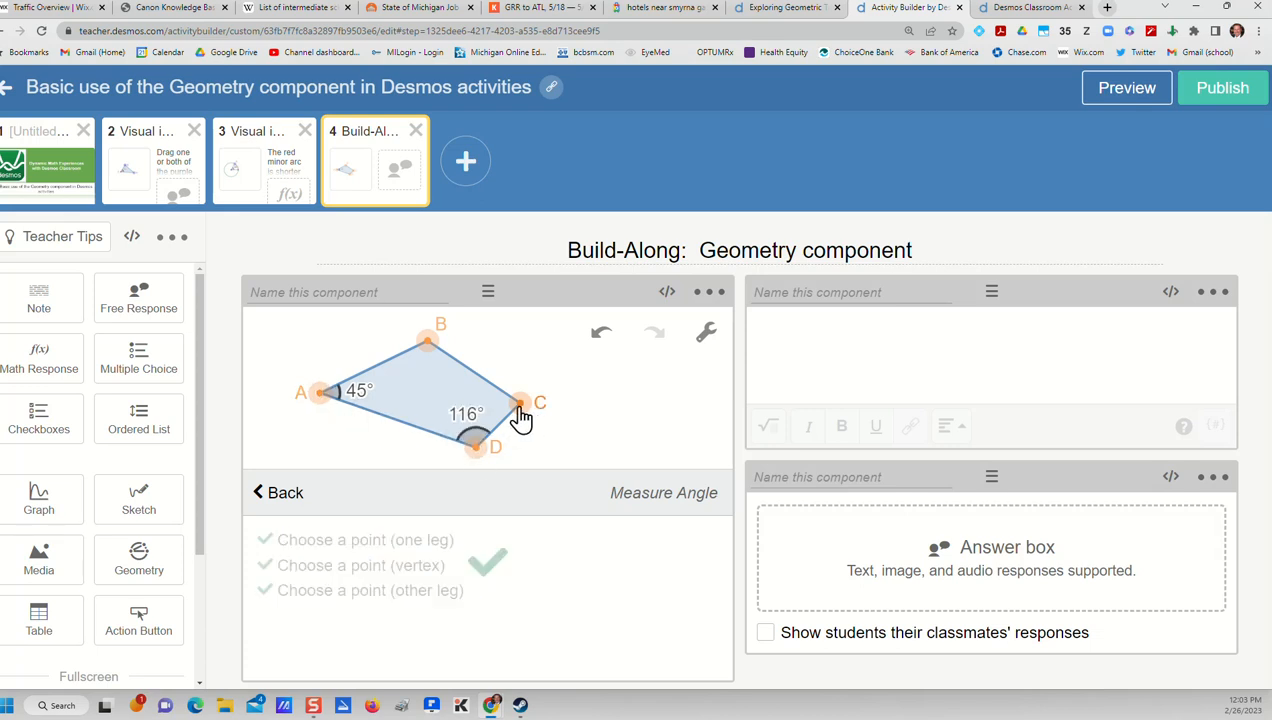
Measure the interior angles at vertices C and B, completing the quadrilateral's angle measurements
click(475, 452)
click(520, 403)
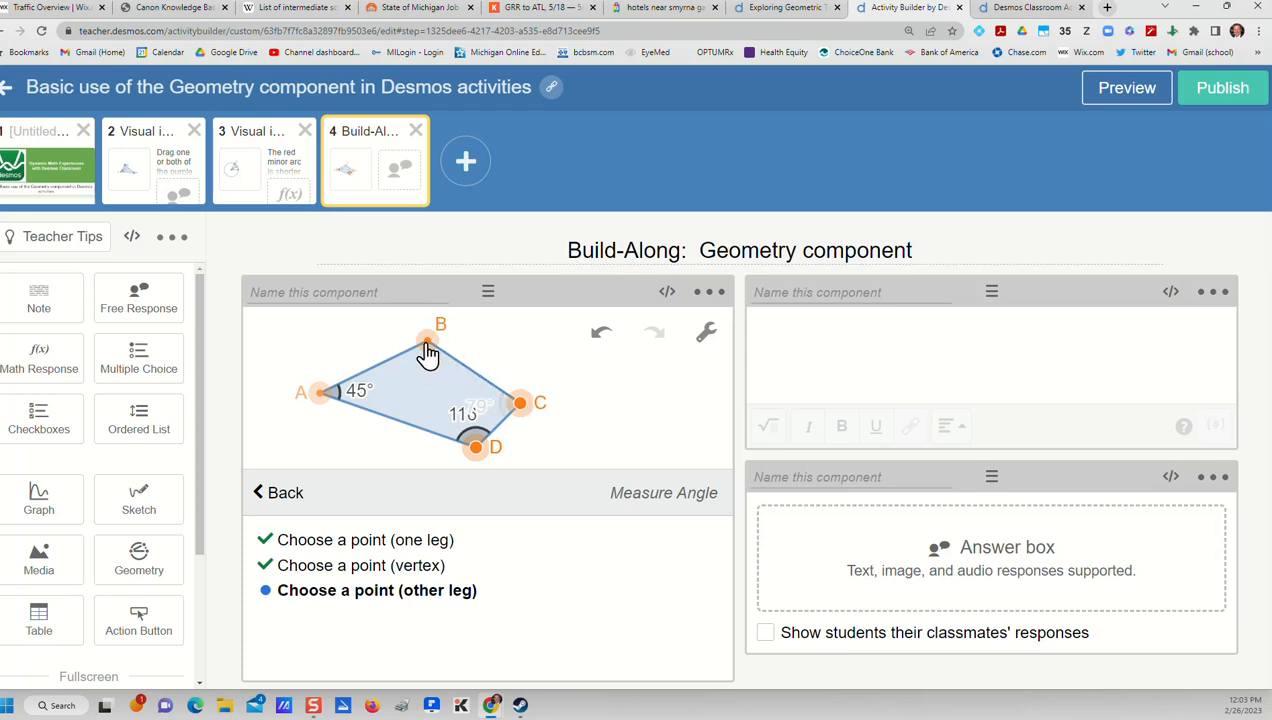
click(428, 341)
click(518, 406)
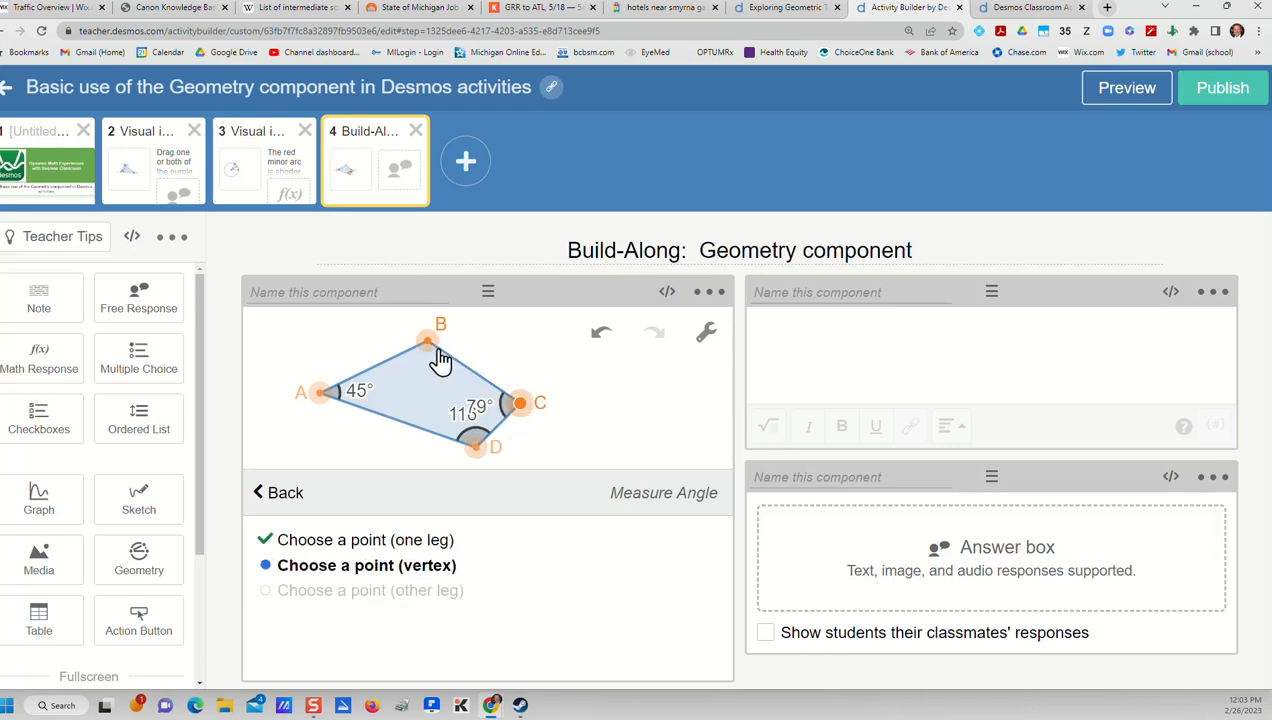
click(429, 342)
click(321, 395)
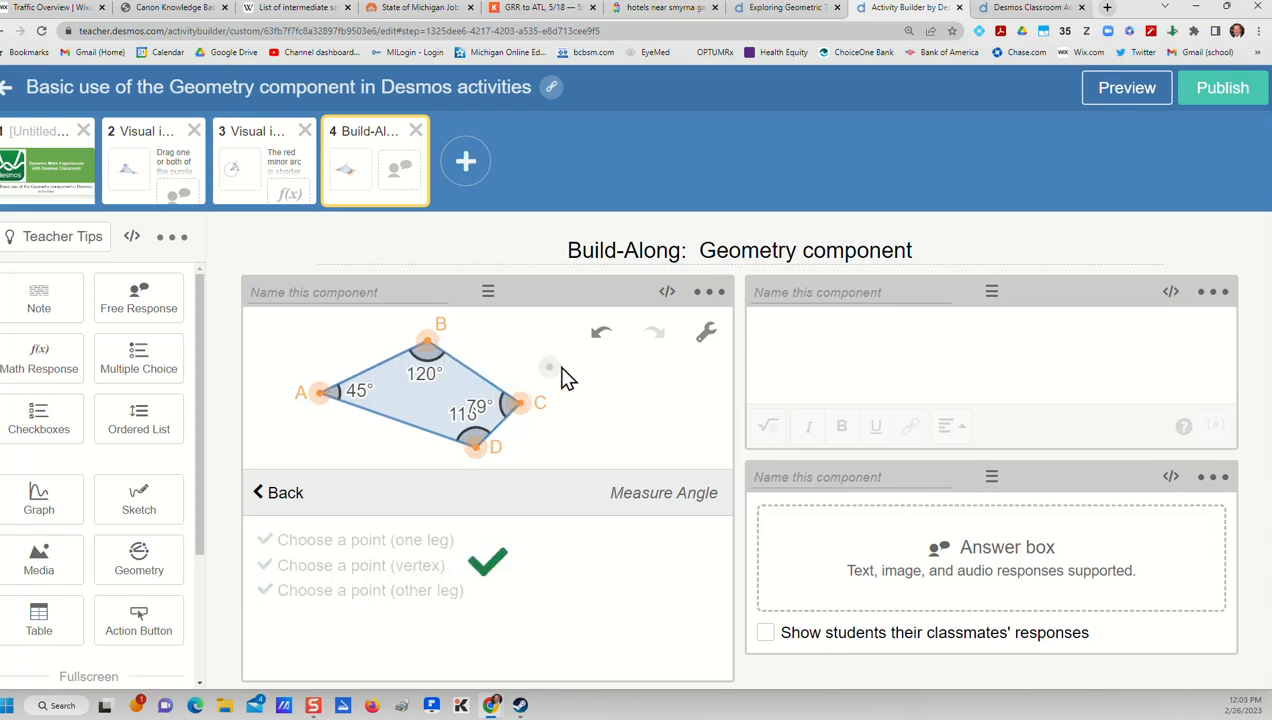
click(280, 495)
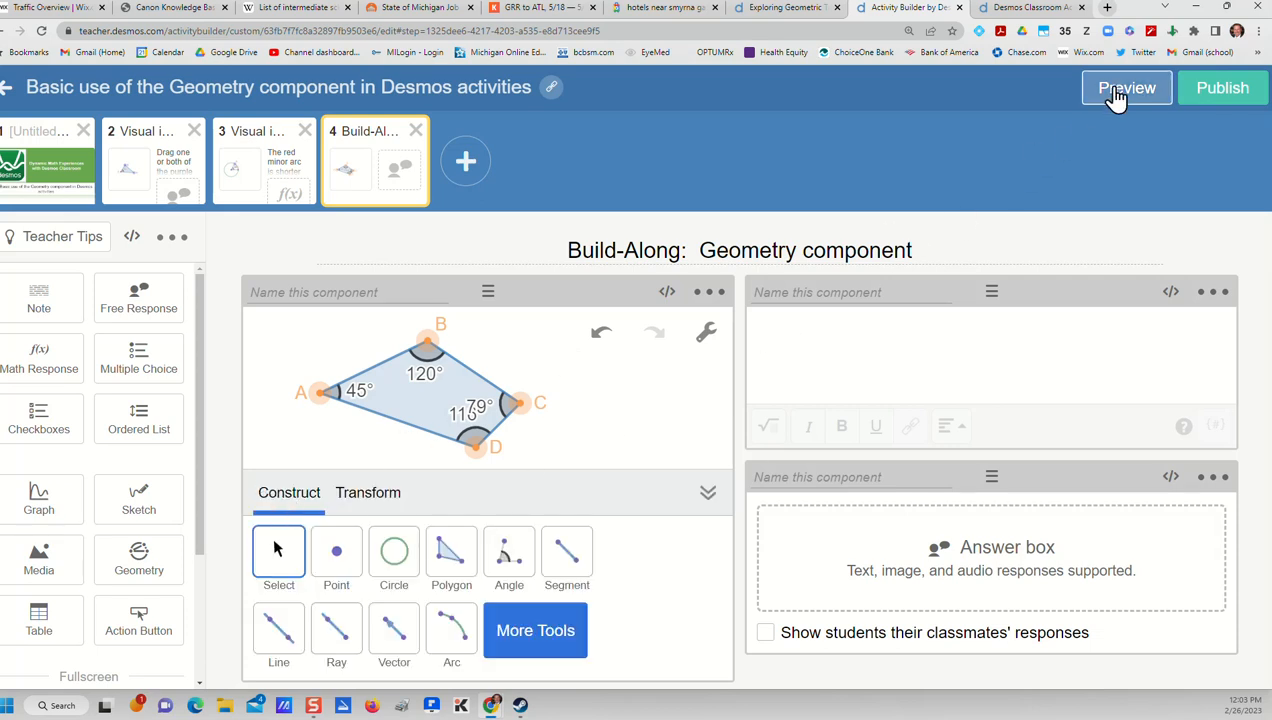
Preview the student screen, reposition vertices A, D and C to test the angle measures, and close the preview
click(1112, 92)
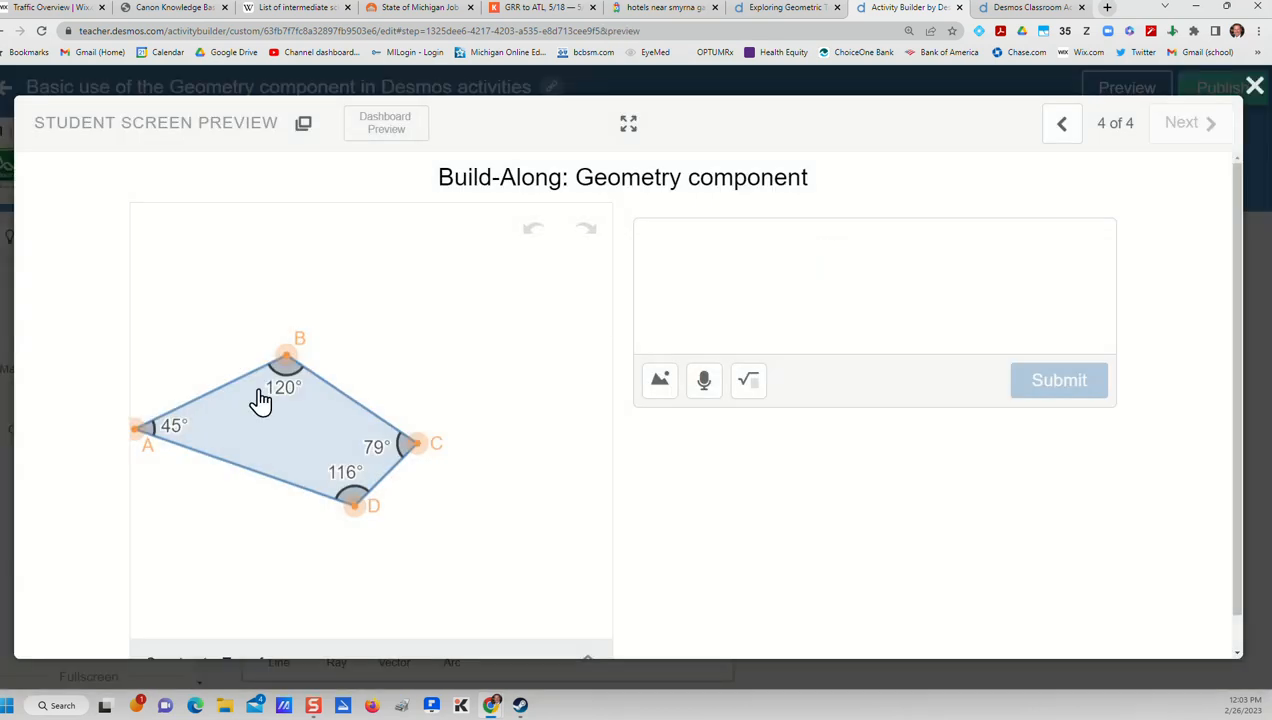
drag(140, 434, 196, 509)
drag(354, 518, 404, 548)
drag(424, 445, 537, 428)
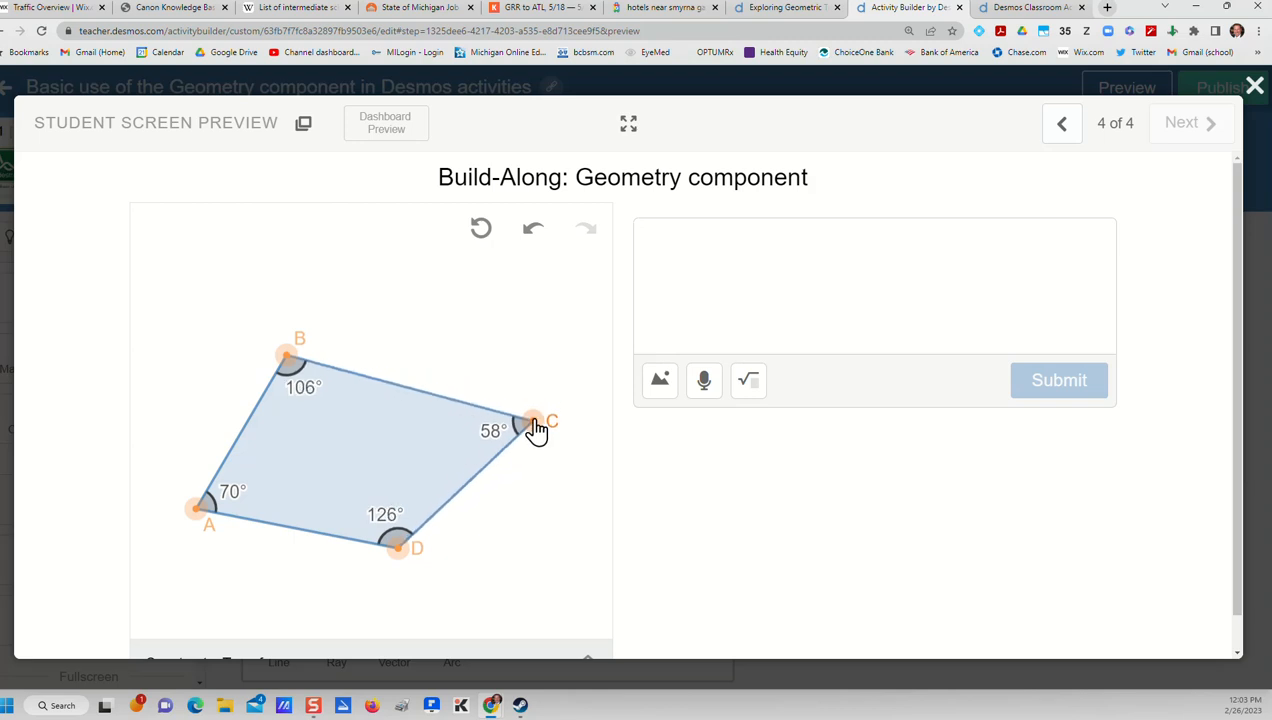
click(1255, 86)
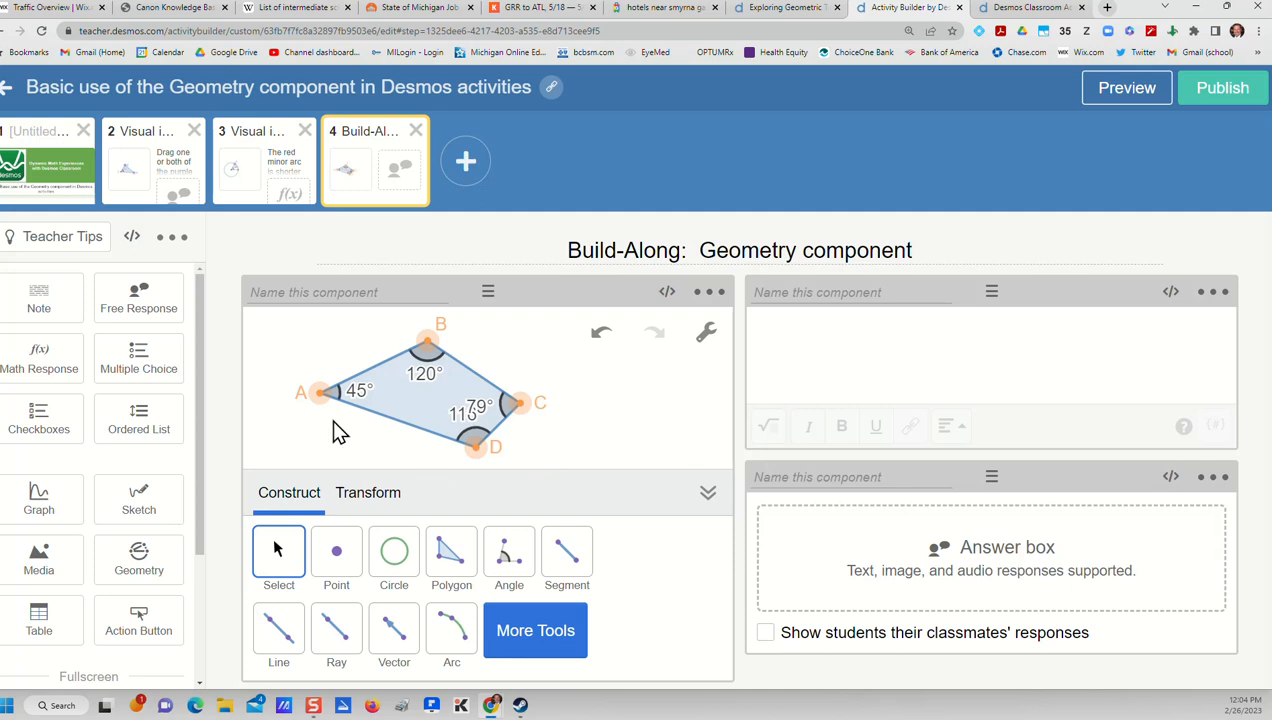
Lock vertex A of the quadrilateral with the Lock Free Point option
click(317, 397)
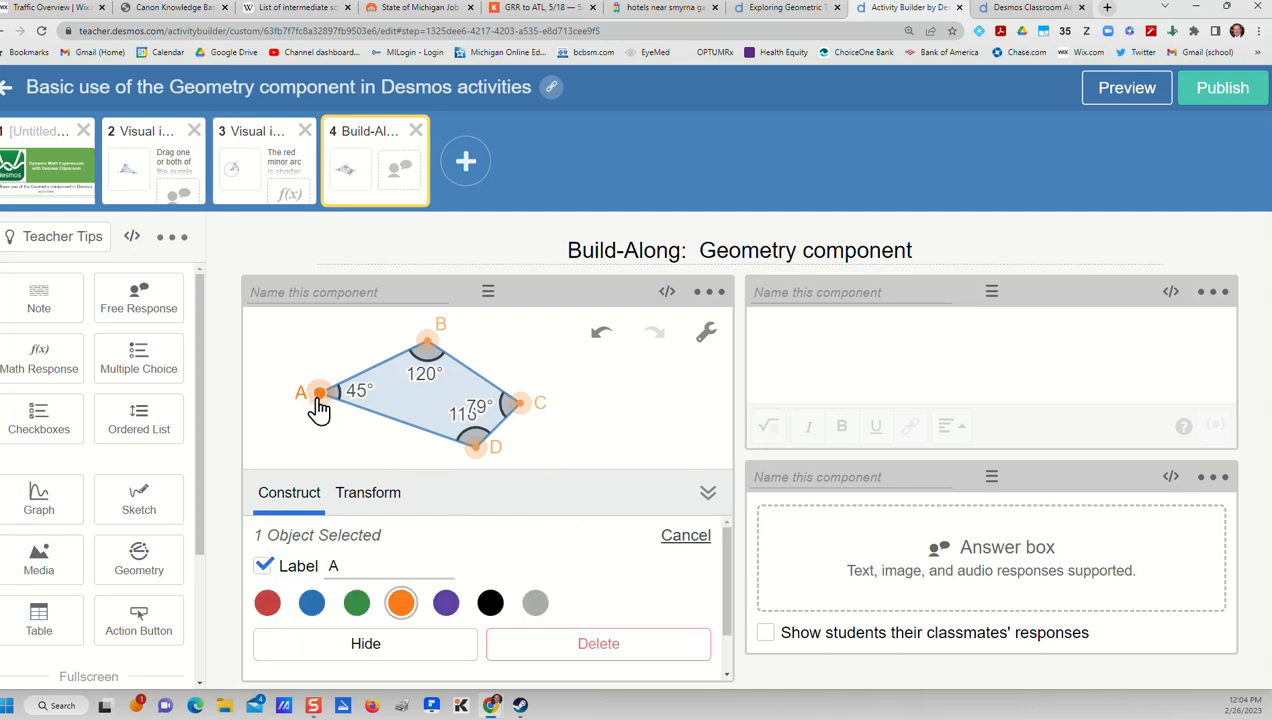
scroll(390, 565, down, 1)
scroll(390, 565, up, 1)
scroll(465, 617, down, 1)
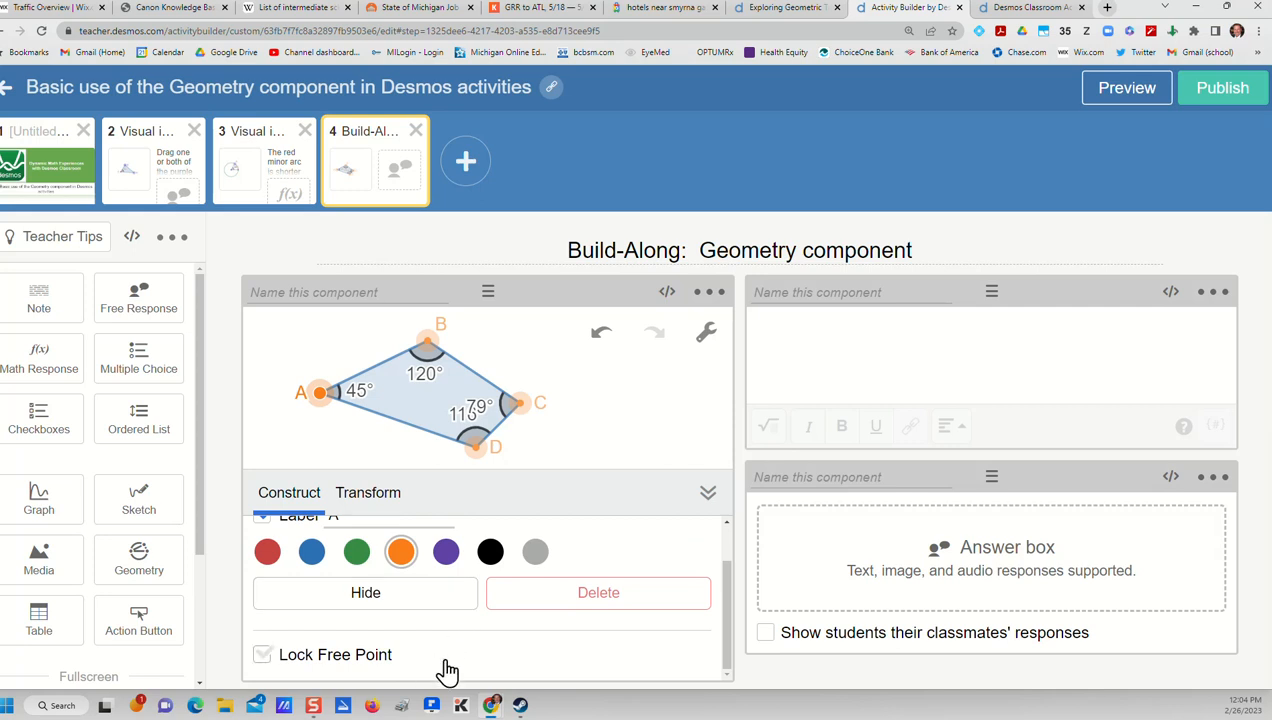
click(265, 658)
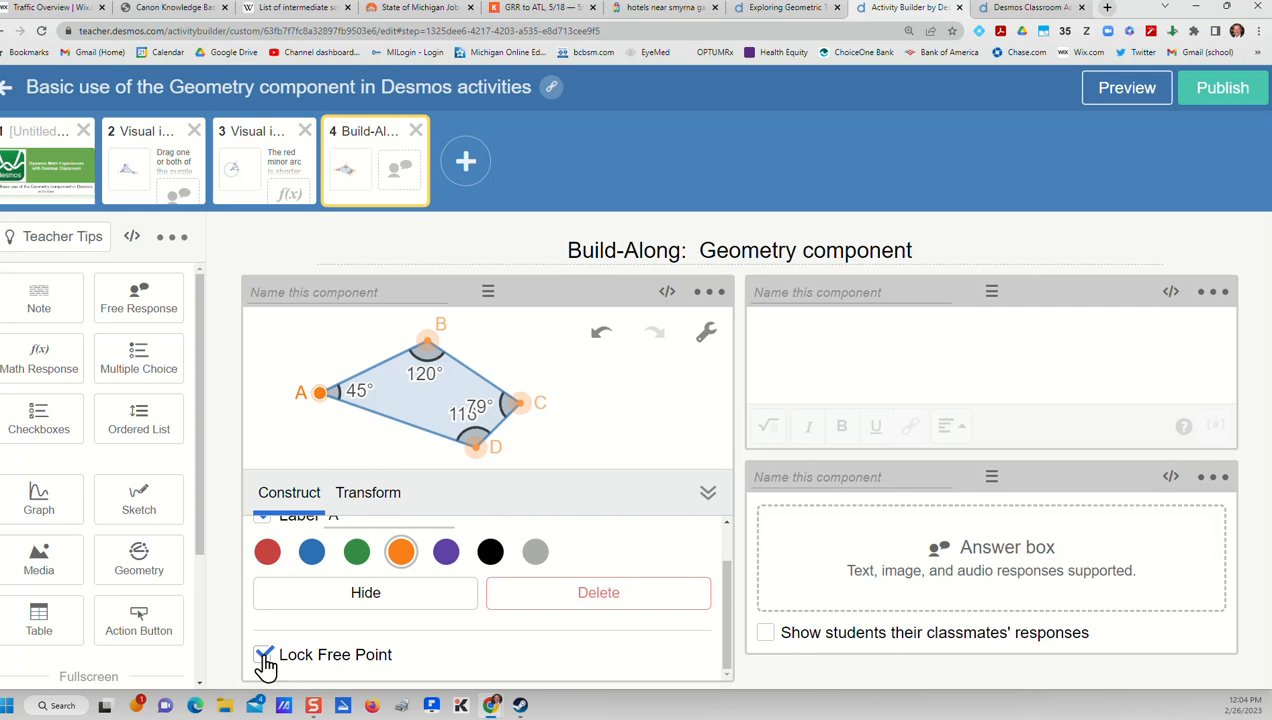
Preview the student screen, test the lock on vertex A, move vertices B, C and D, and close the preview
click(1118, 92)
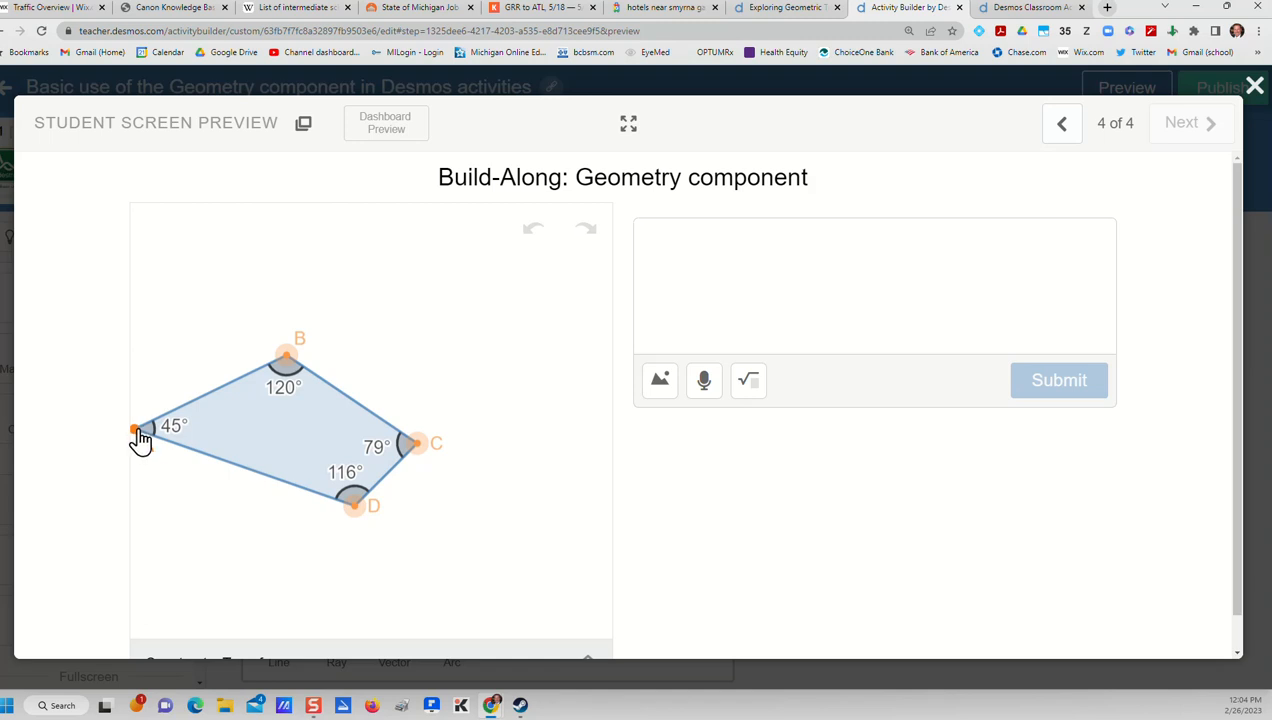
click(136, 443)
drag(290, 356, 333, 331)
drag(414, 443, 440, 454)
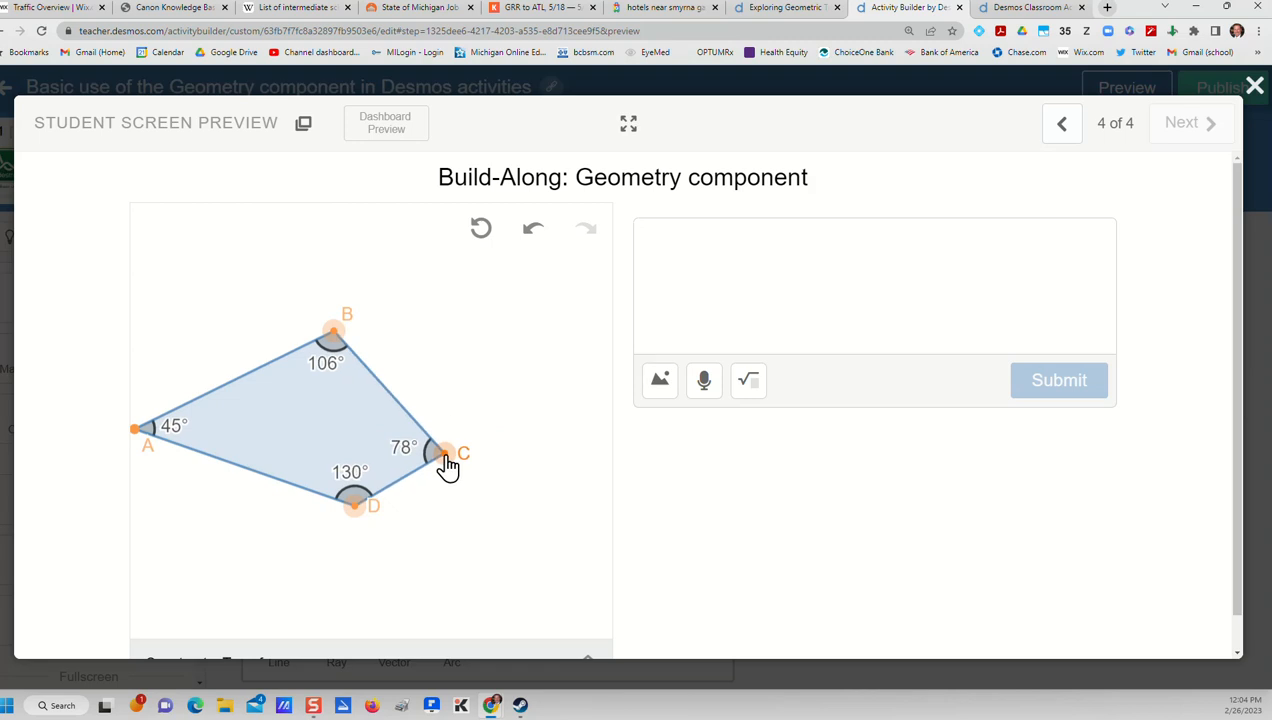
drag(355, 505, 370, 545)
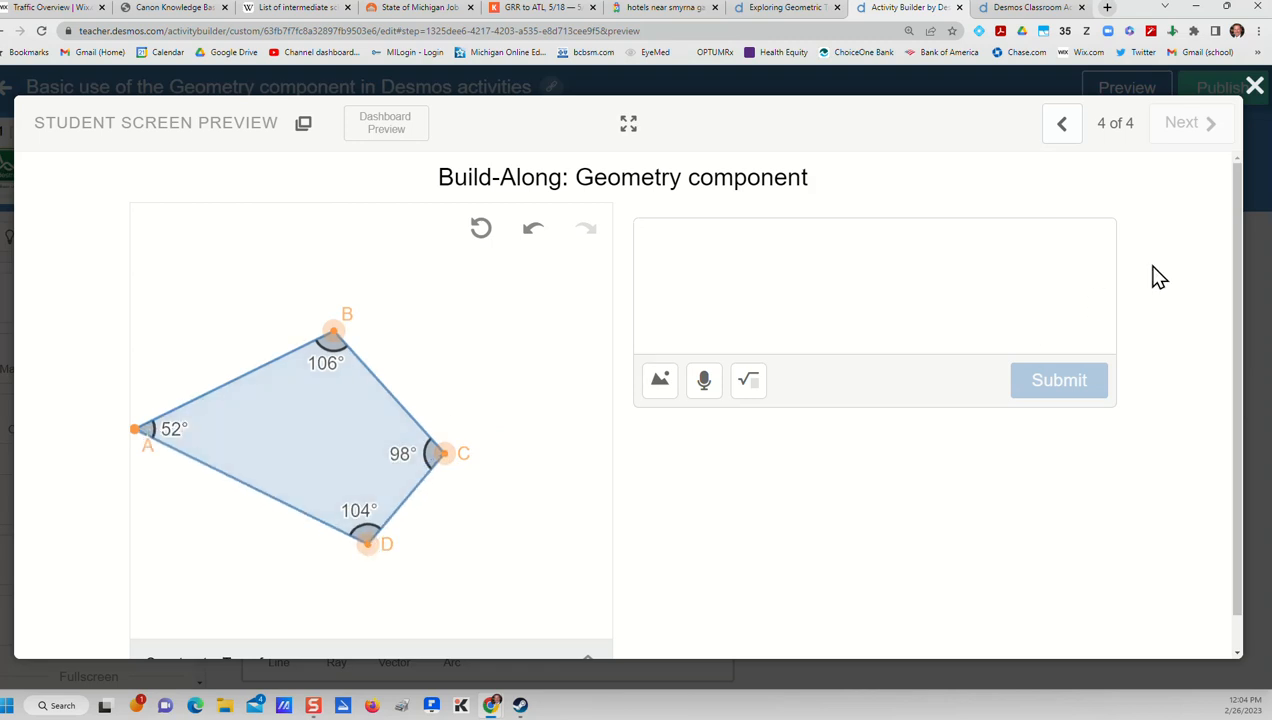
click(1254, 88)
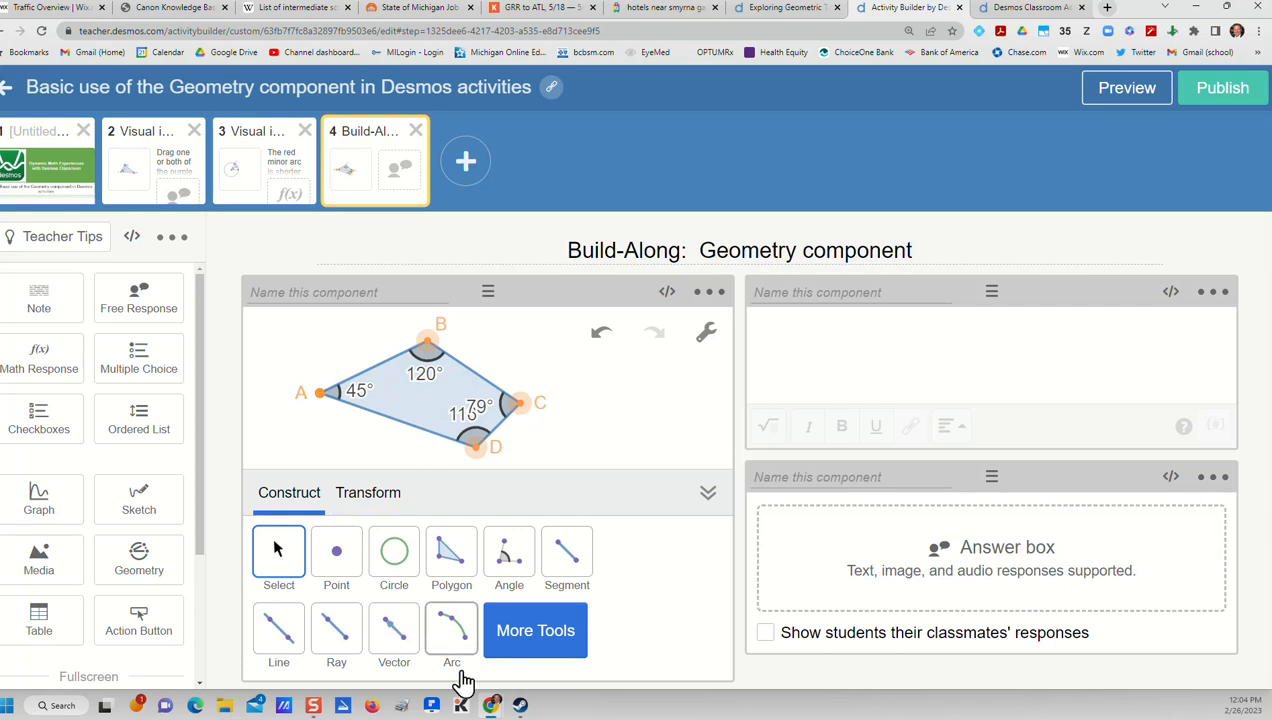
Move vertex A inward in the editor so its angle is about 60°, keeping Lock Free Point enabled
click(320, 398)
scroll(392, 558, down, 1)
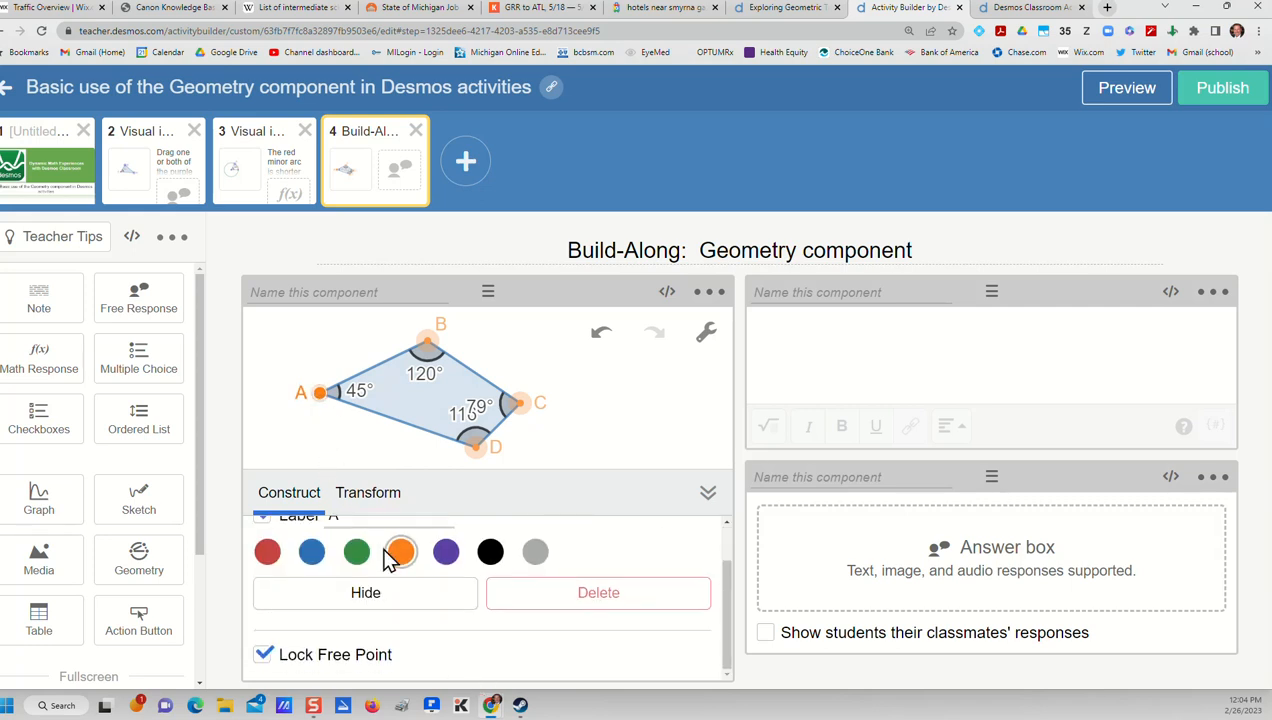
drag(320, 398, 354, 408)
click(263, 656)
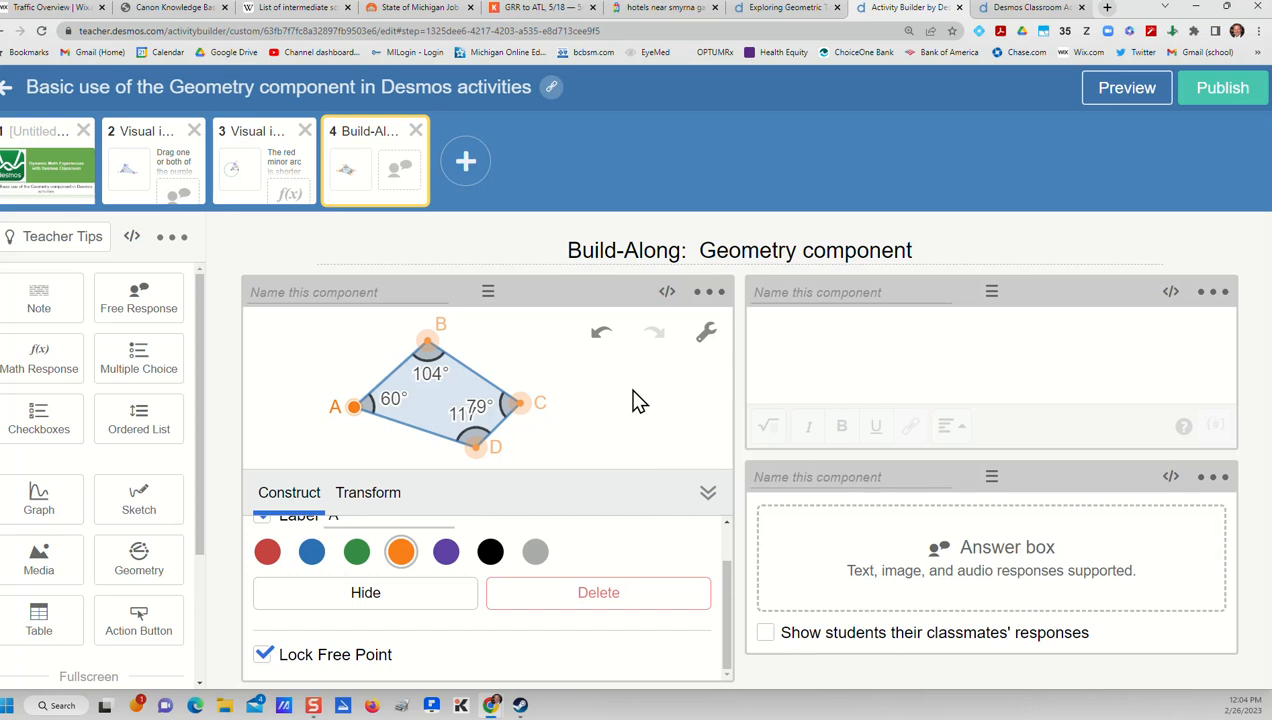
click(251, 440)
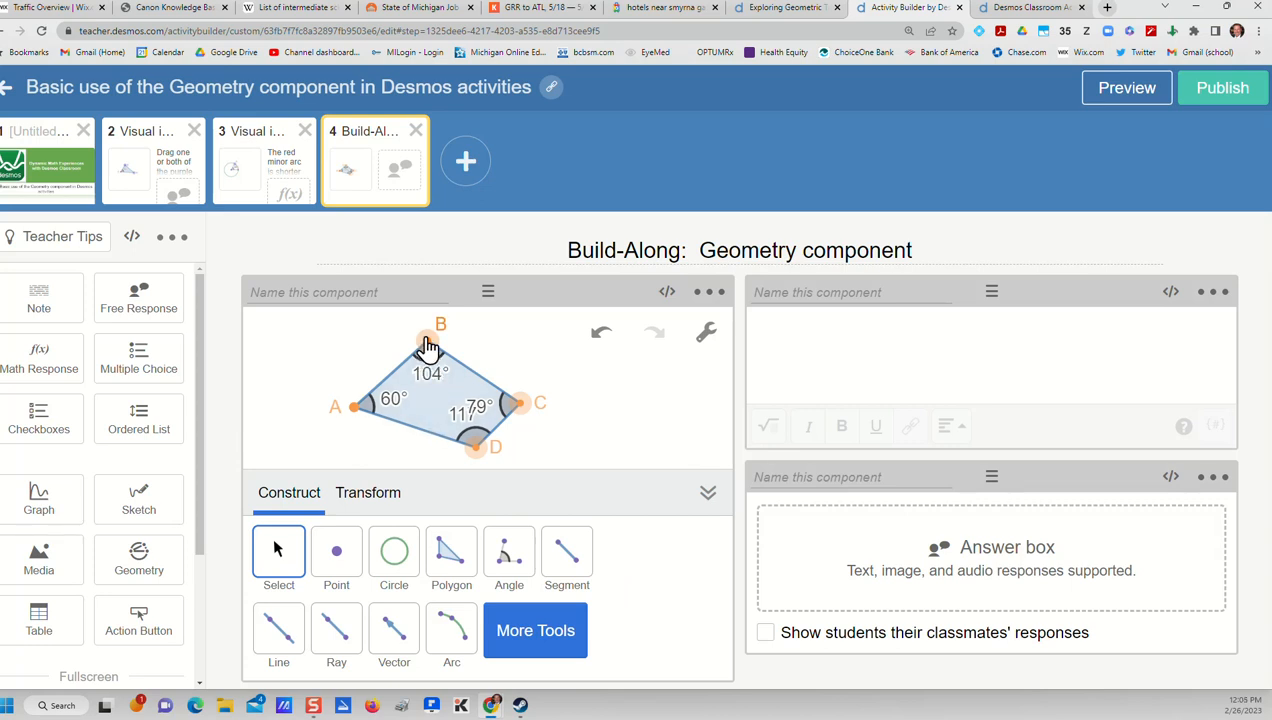
Label side BC with its {length} value and color the side green
click(478, 383)
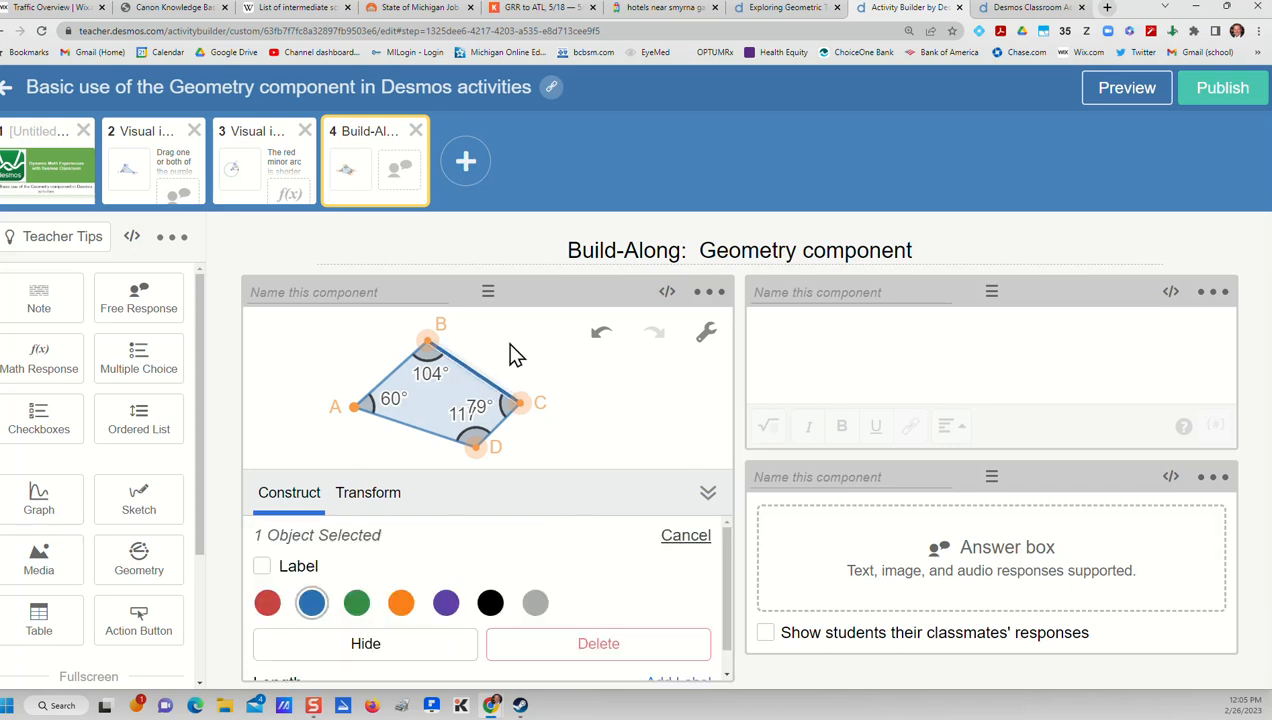
click(263, 568)
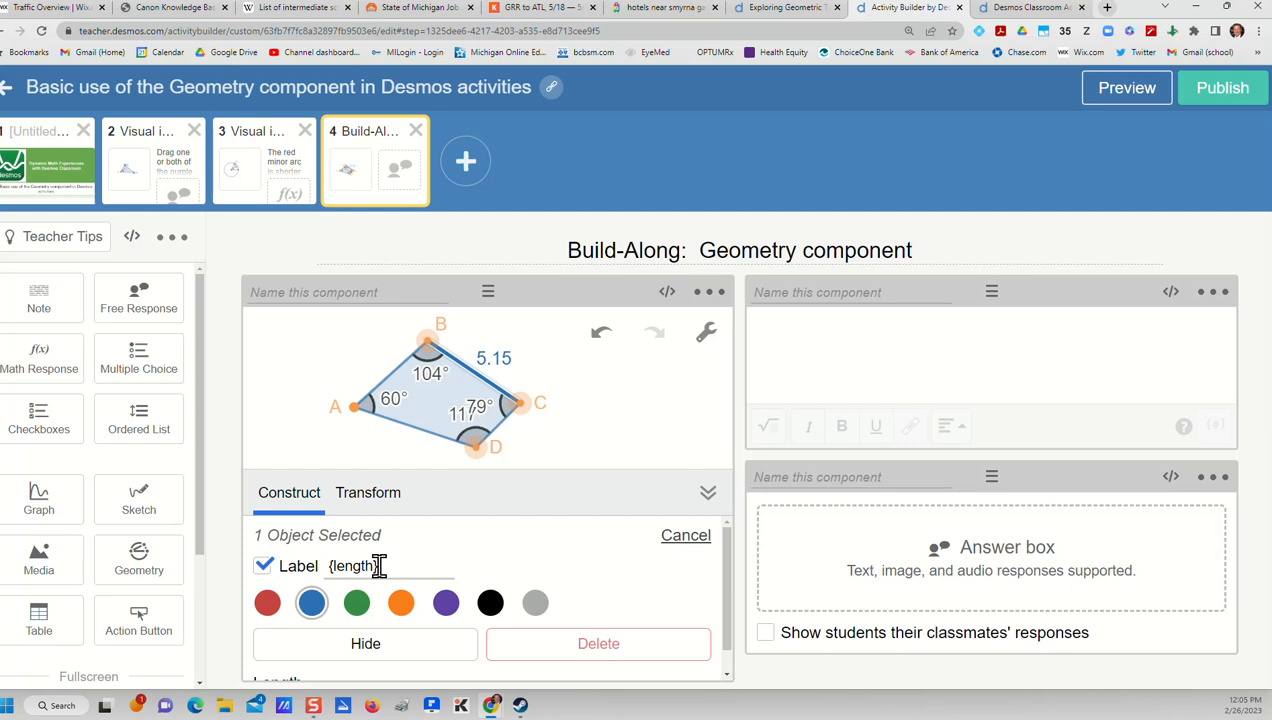
drag(385, 565, 329, 565)
click(412, 565)
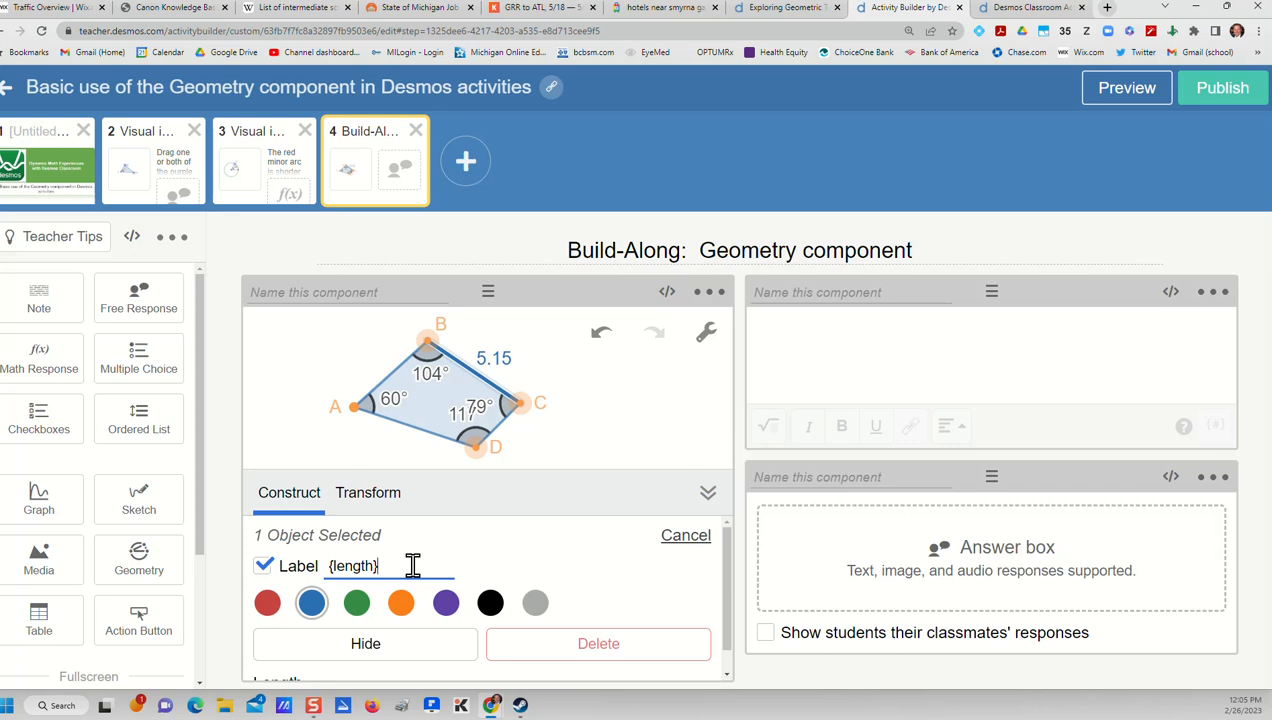
click(358, 606)
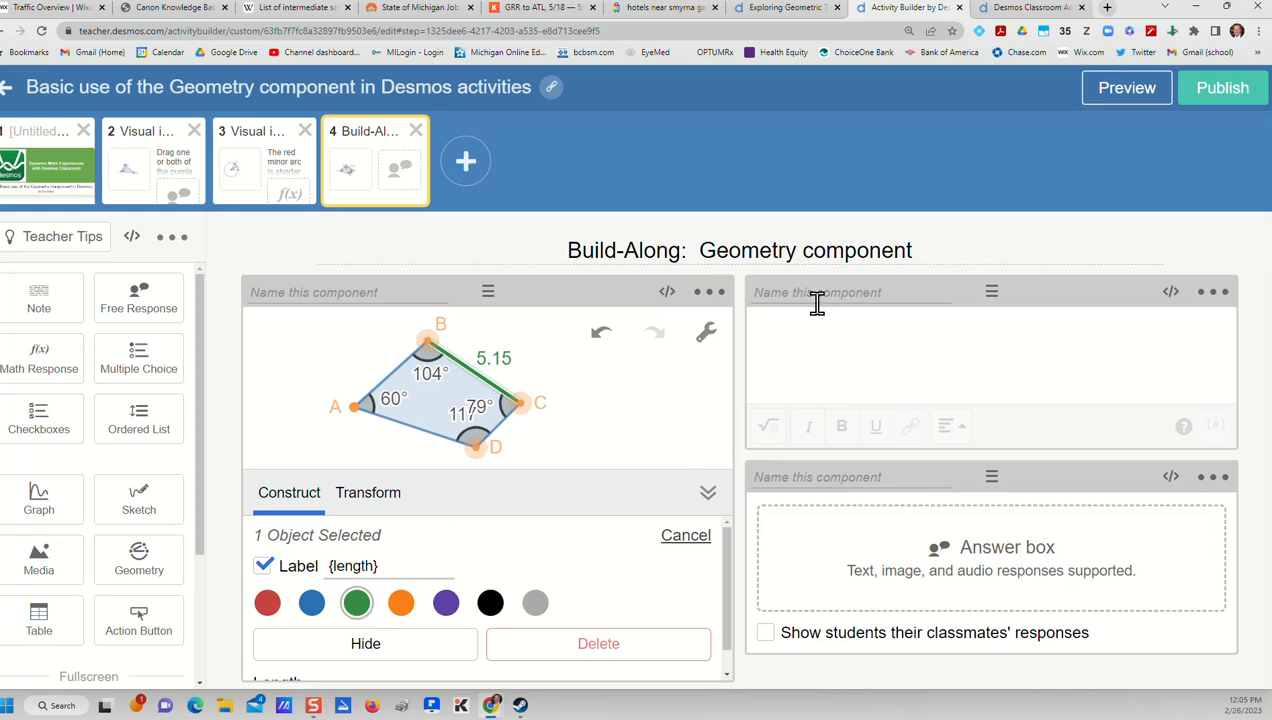
Preview the student screen and move vertices C, B and D to test the length label on side BC
click(1129, 95)
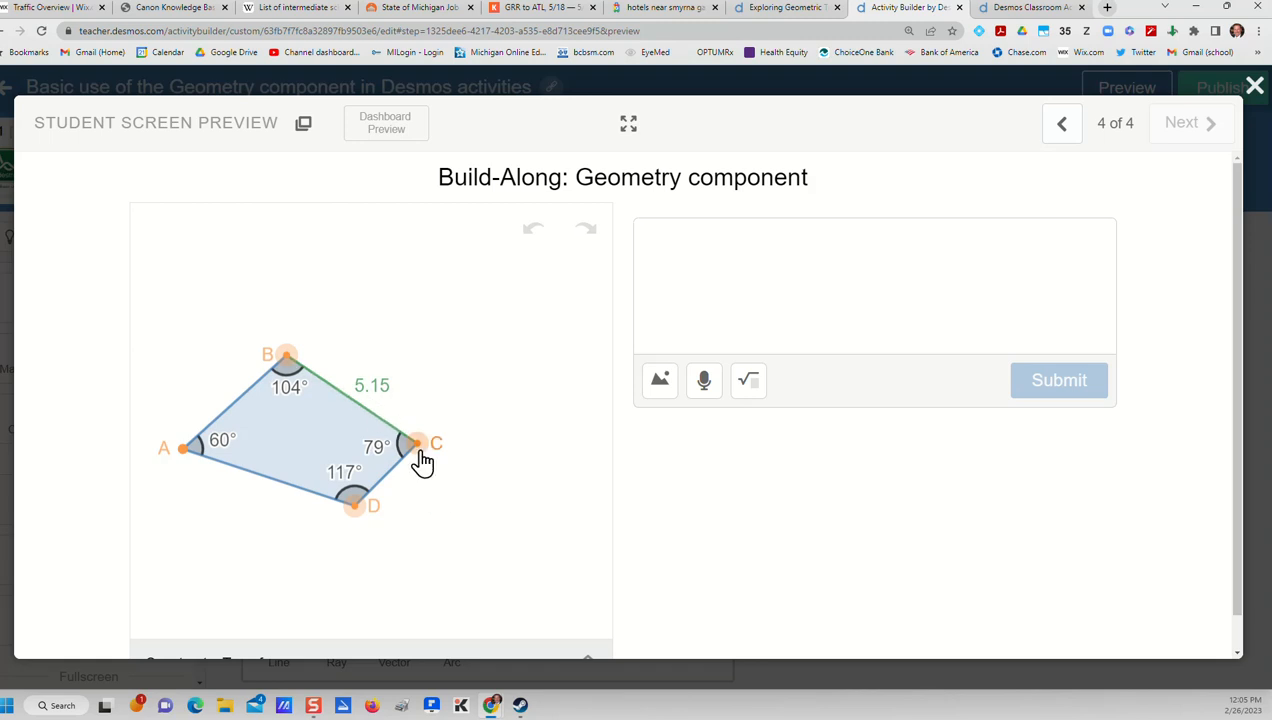
drag(421, 452, 465, 410)
drag(286, 357, 351, 264)
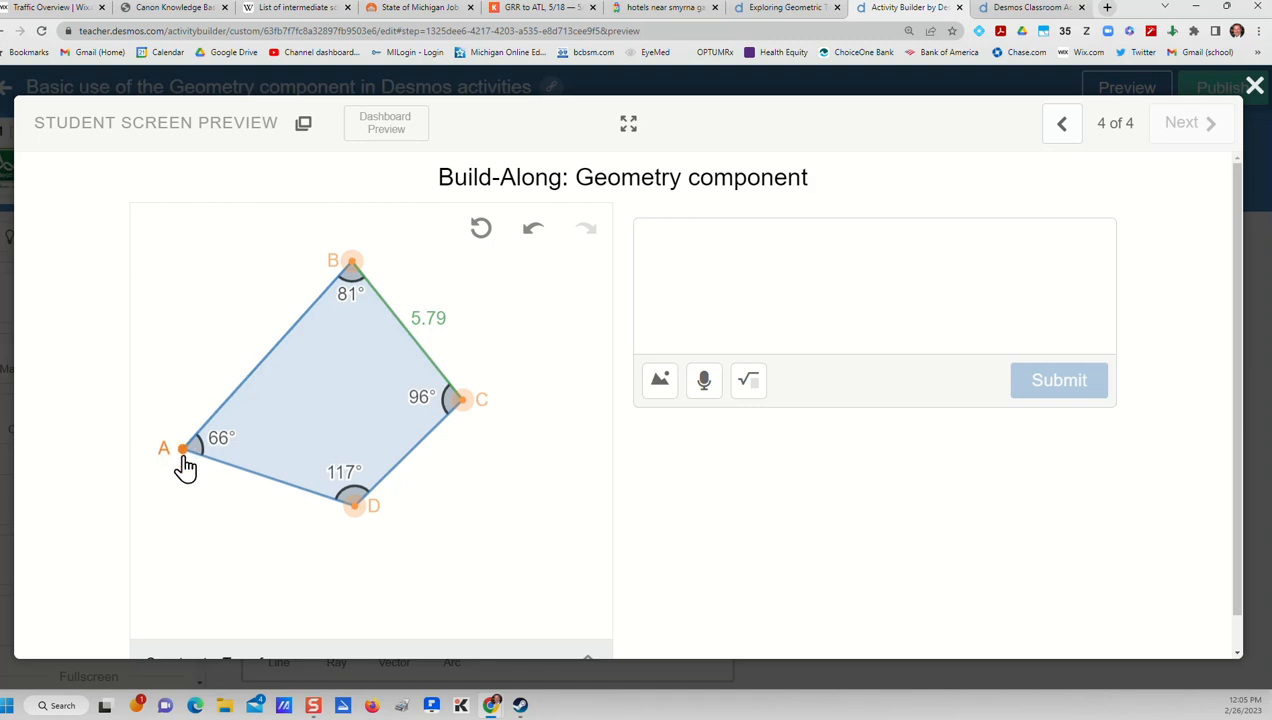
drag(354, 505, 381, 507)
drag(463, 416, 512, 394)
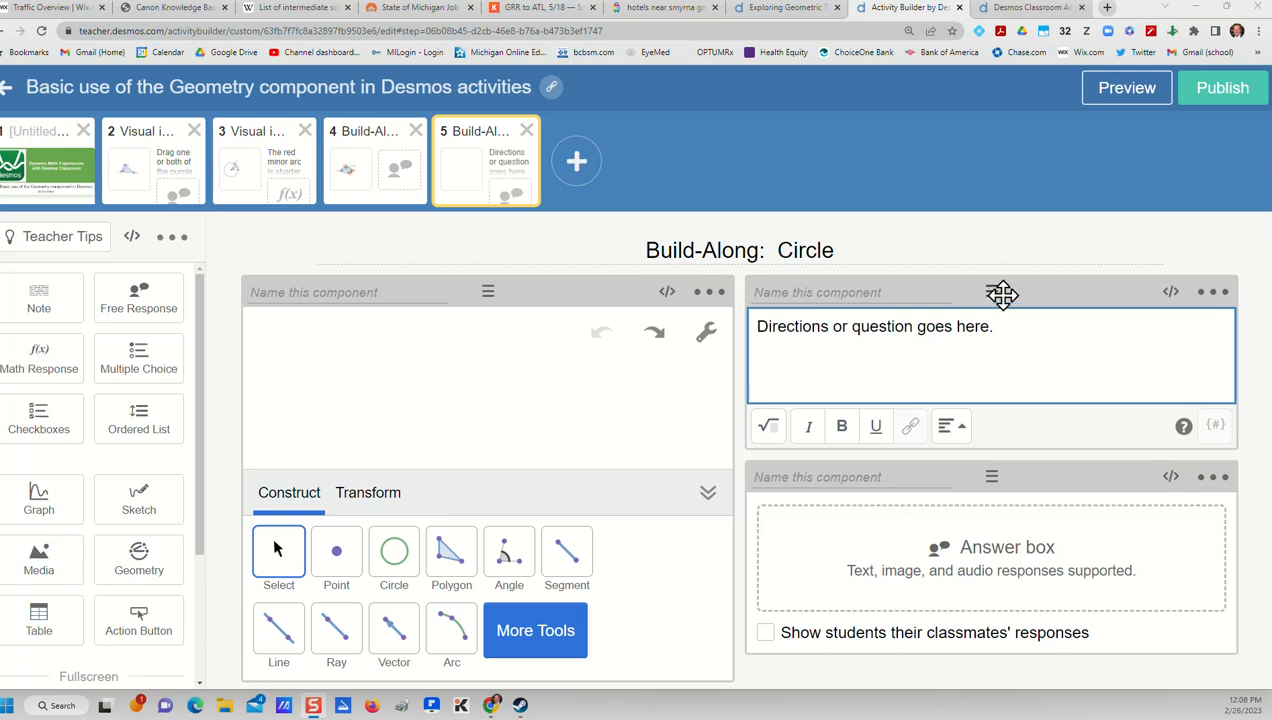
drag(999, 291, 994, 288)
mouse_move(989, 474)
mouse_down()
mouse_move(1006, 485)
mouse_move(984, 474)
mouse_up()
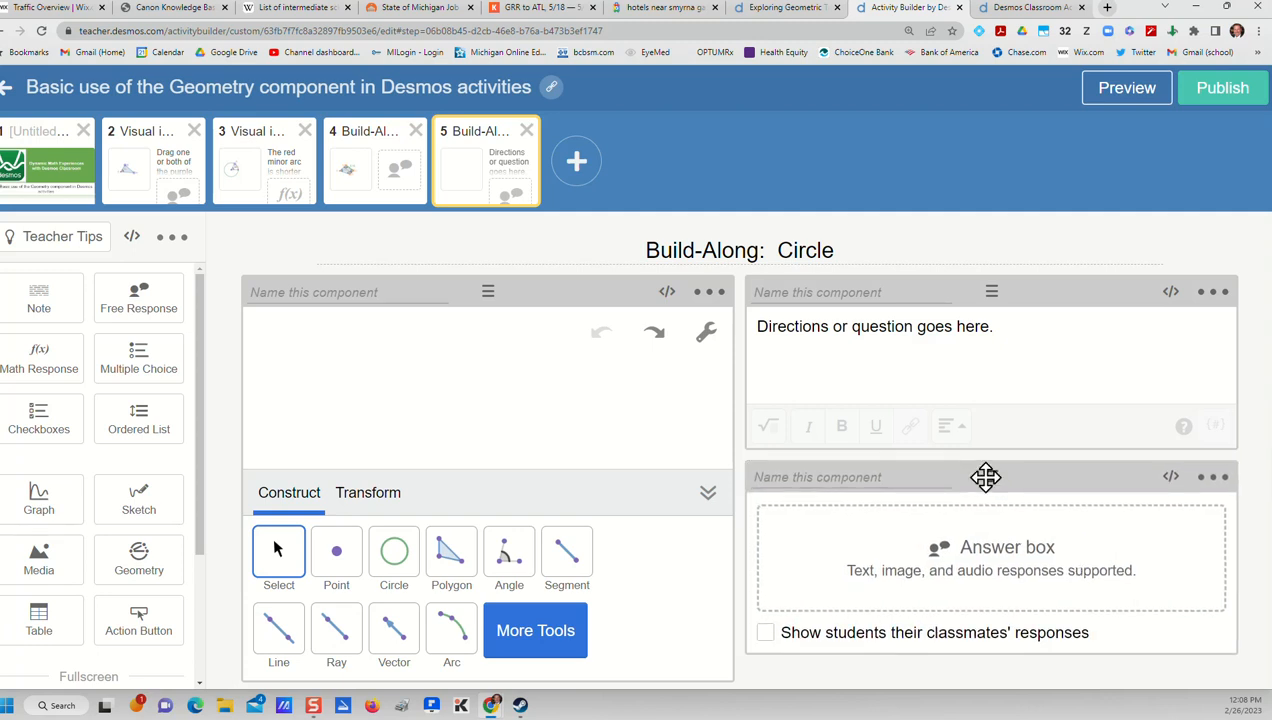
mouse_move(491, 290)
mouse_down()
mouse_move(503, 312)
mouse_move(483, 303)
mouse_move(494, 289)
mouse_up()
Draw a circle on the Build-Along: Circle screen's geometry canvas with the Circle tool and preview the student screen
click(396, 563)
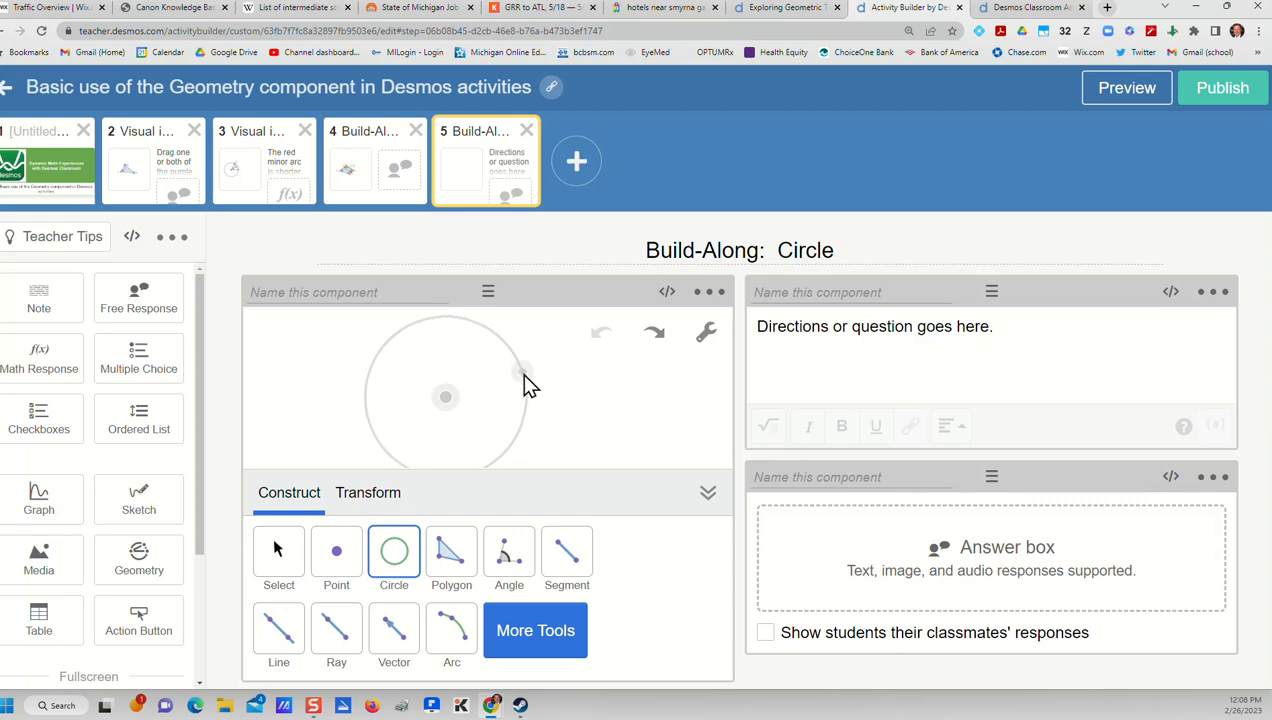
click(520, 374)
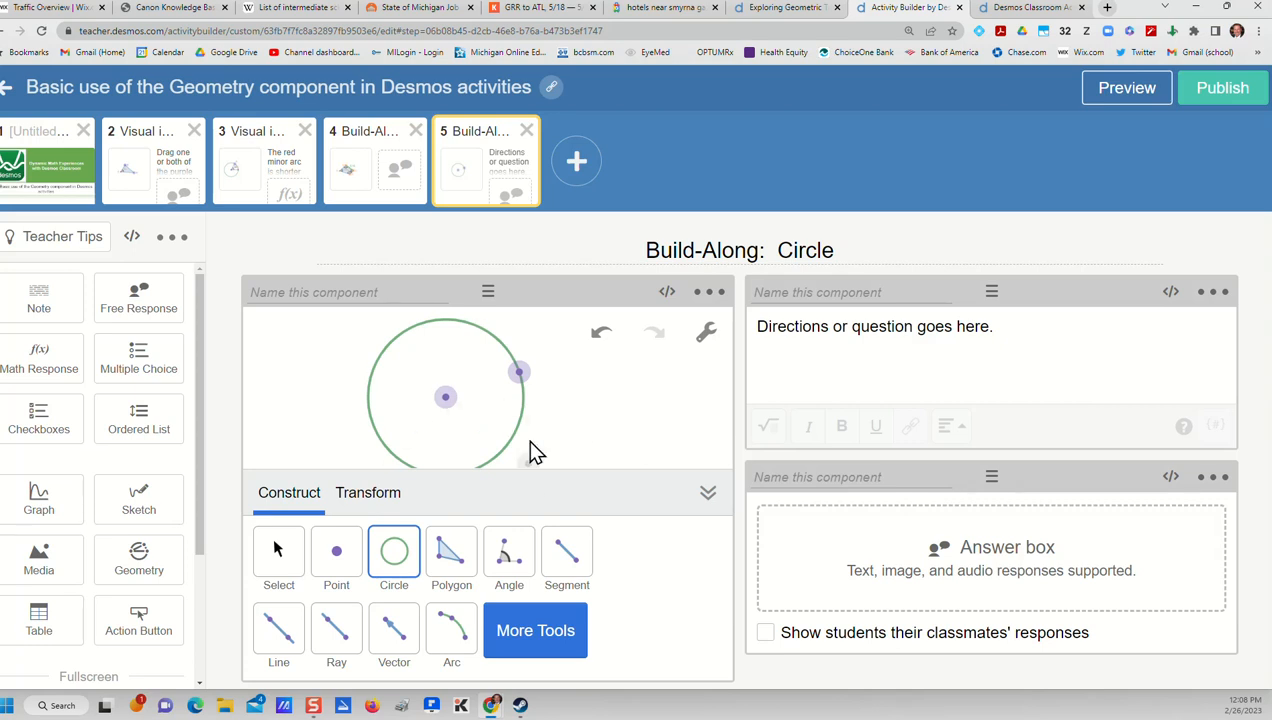
click(1127, 90)
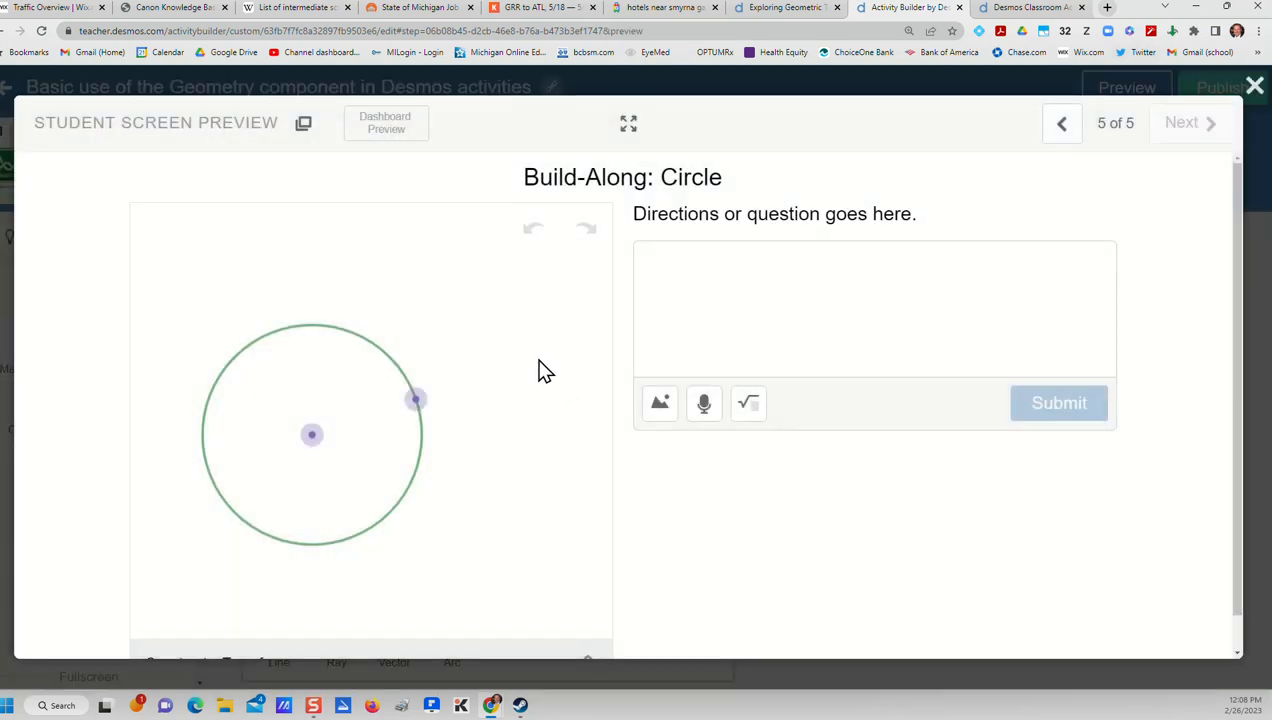
Move the circle's edge point and center in the student preview to test resizing, and return to the editor
mouse_move(416, 400)
mouse_down()
mouse_move(434, 305)
mouse_move(443, 386)
mouse_move(429, 399)
mouse_up()
mouse_move(314, 436)
mouse_down()
mouse_move(378, 341)
mouse_move(341, 434)
mouse_move(326, 440)
mouse_up()
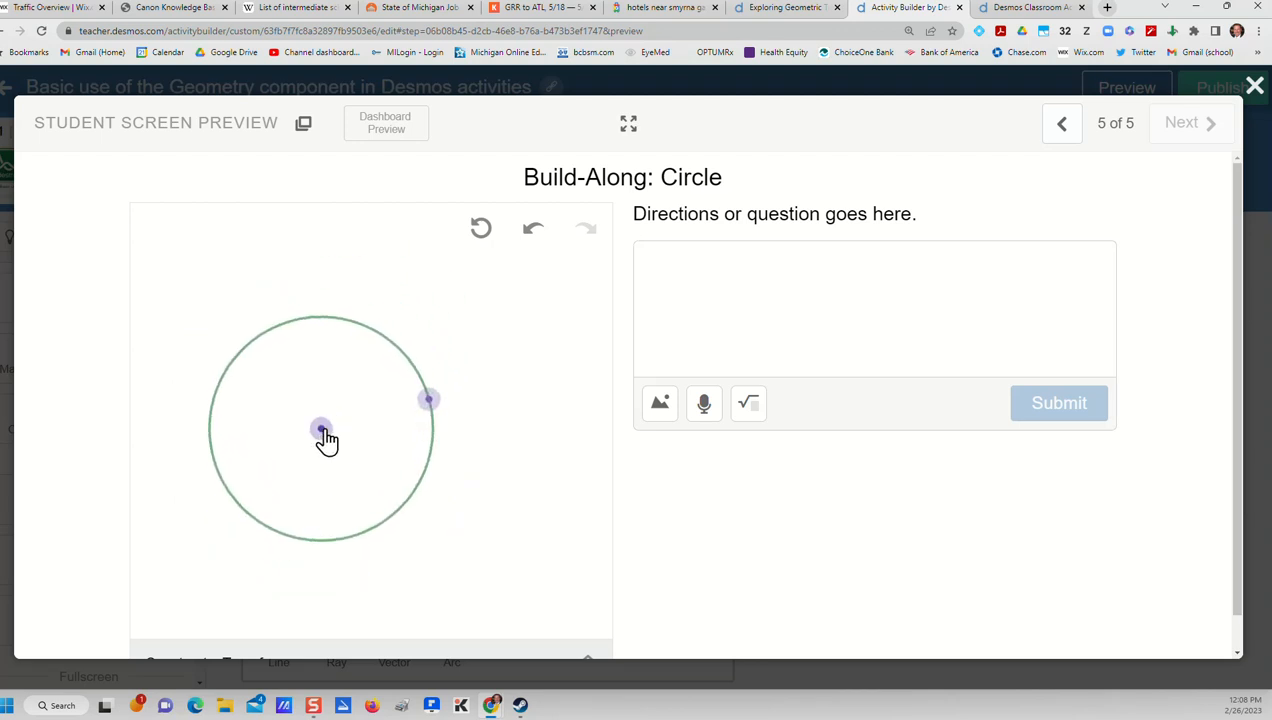
click(1254, 85)
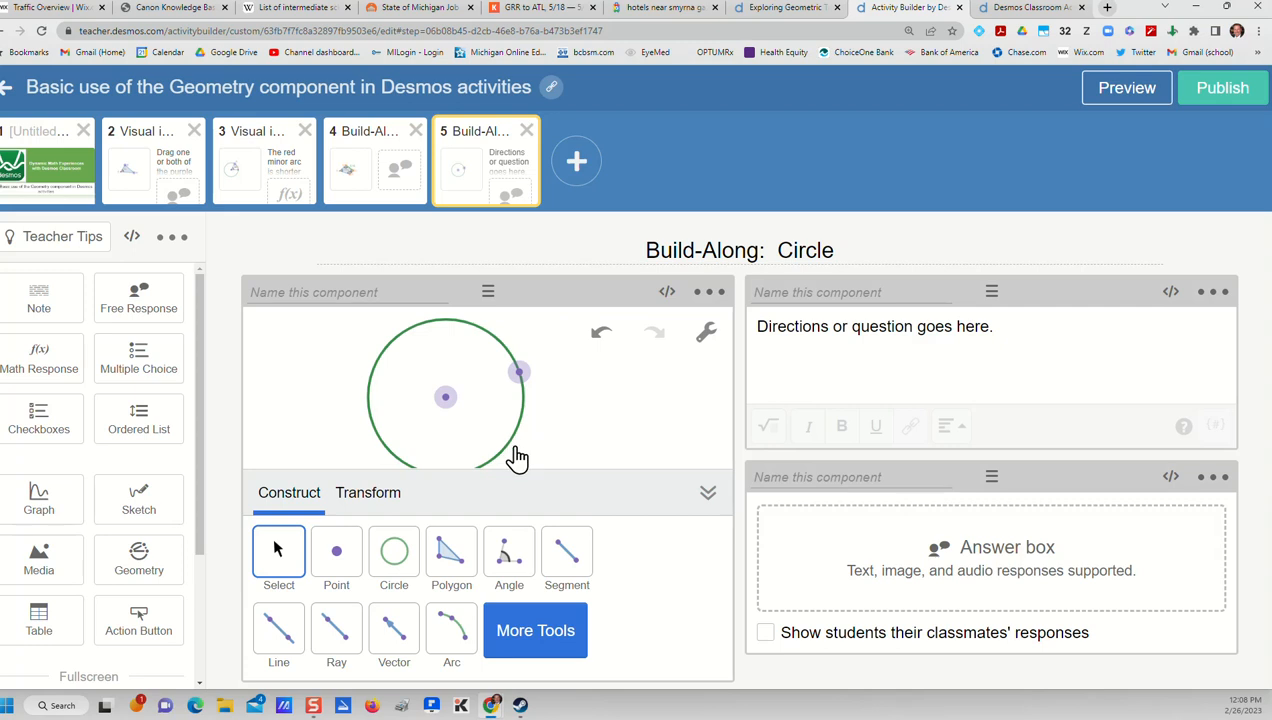
Draw a radius segment from the circle's center to the point on its edge
click(565, 561)
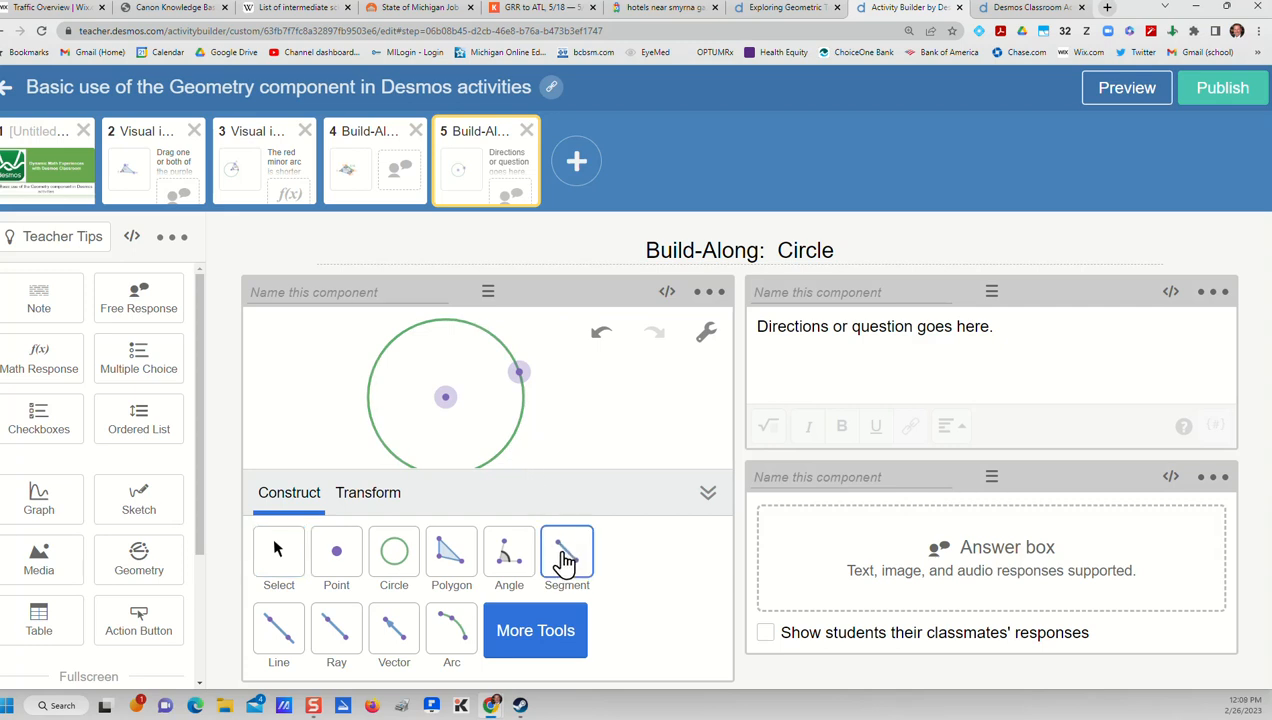
click(446, 399)
click(519, 373)
Preview the student screen, move the radius segment's edge point and center to test it, and return to the editor
click(1122, 88)
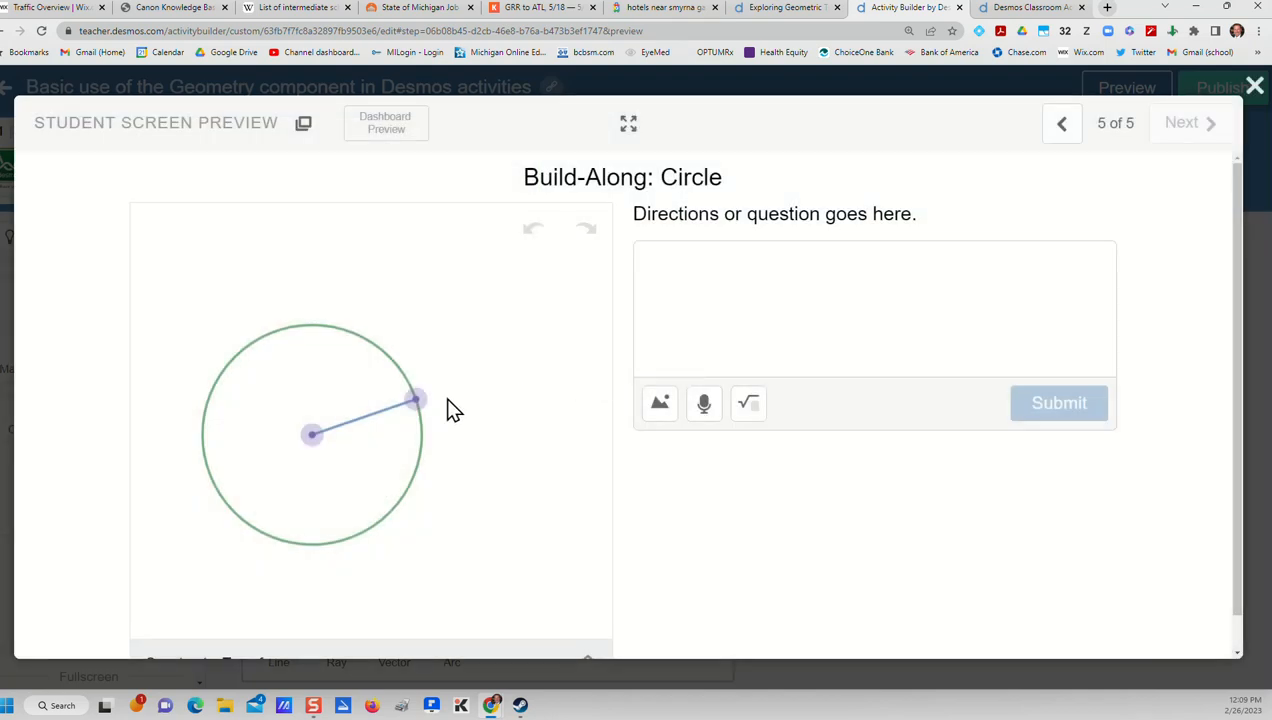
drag(416, 401, 446, 400)
drag(320, 440, 352, 428)
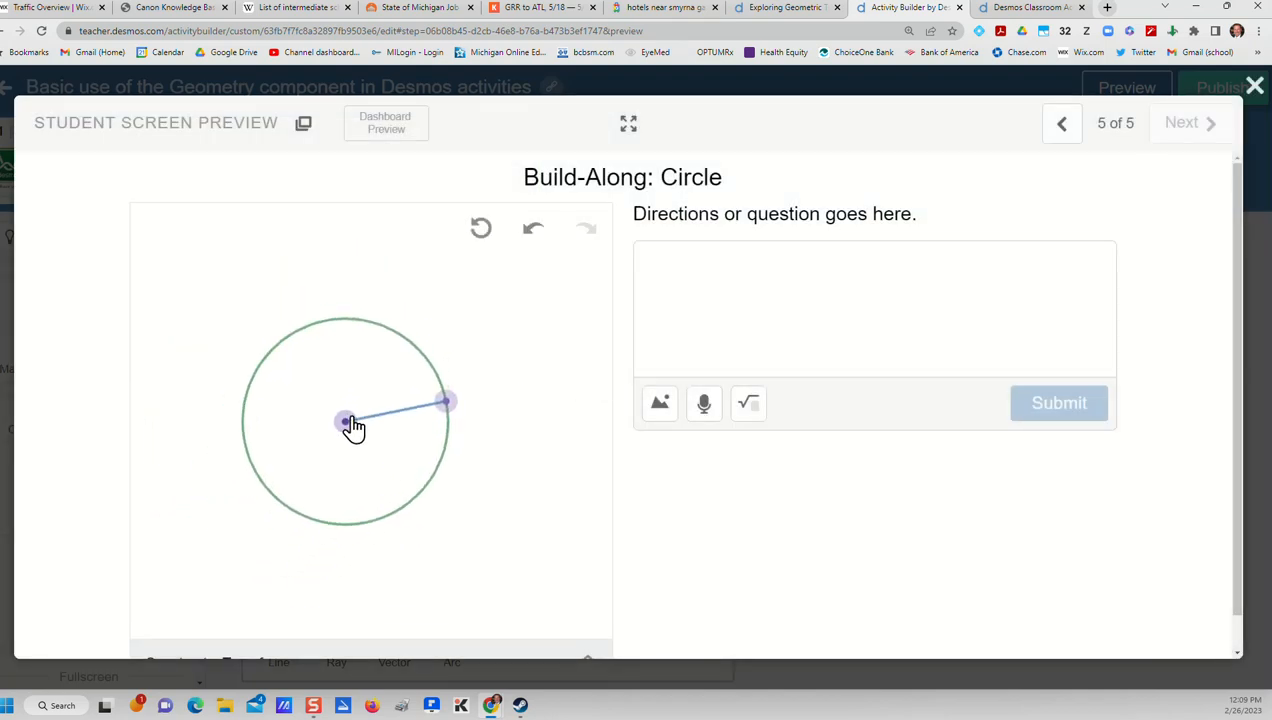
click(1255, 86)
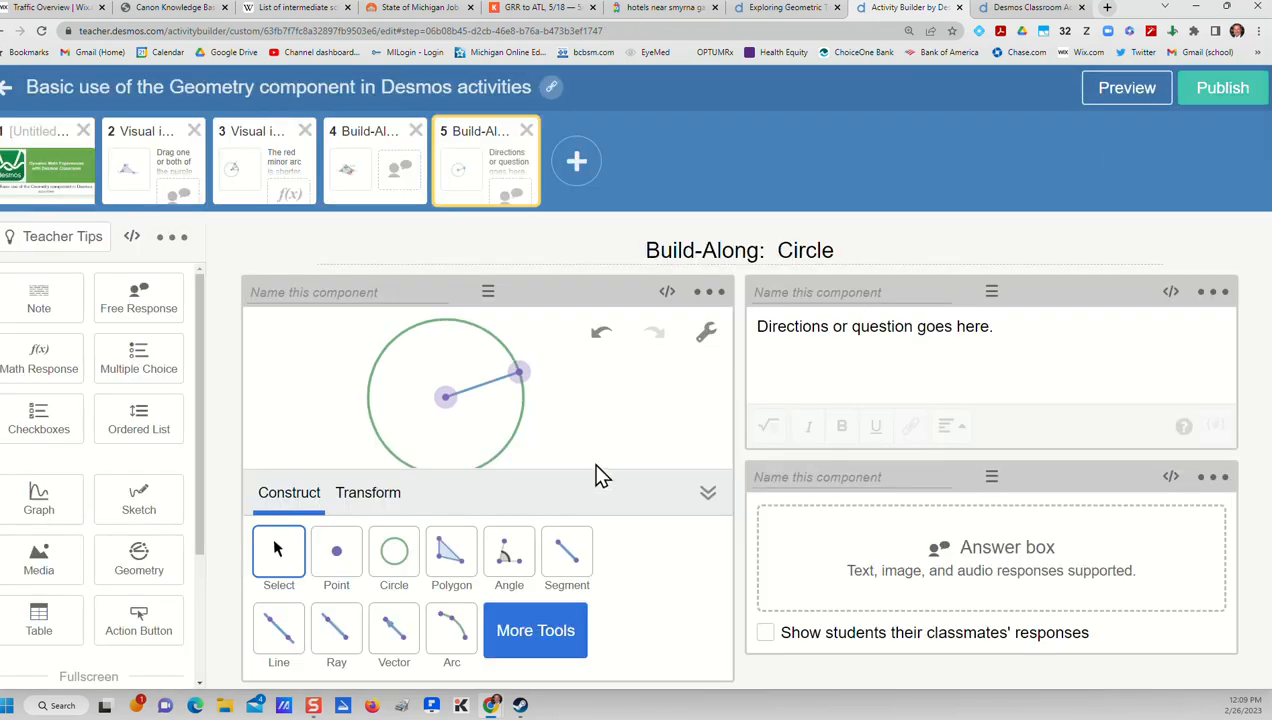
Label the radius segment with its {length} value and color it orange
click(485, 397)
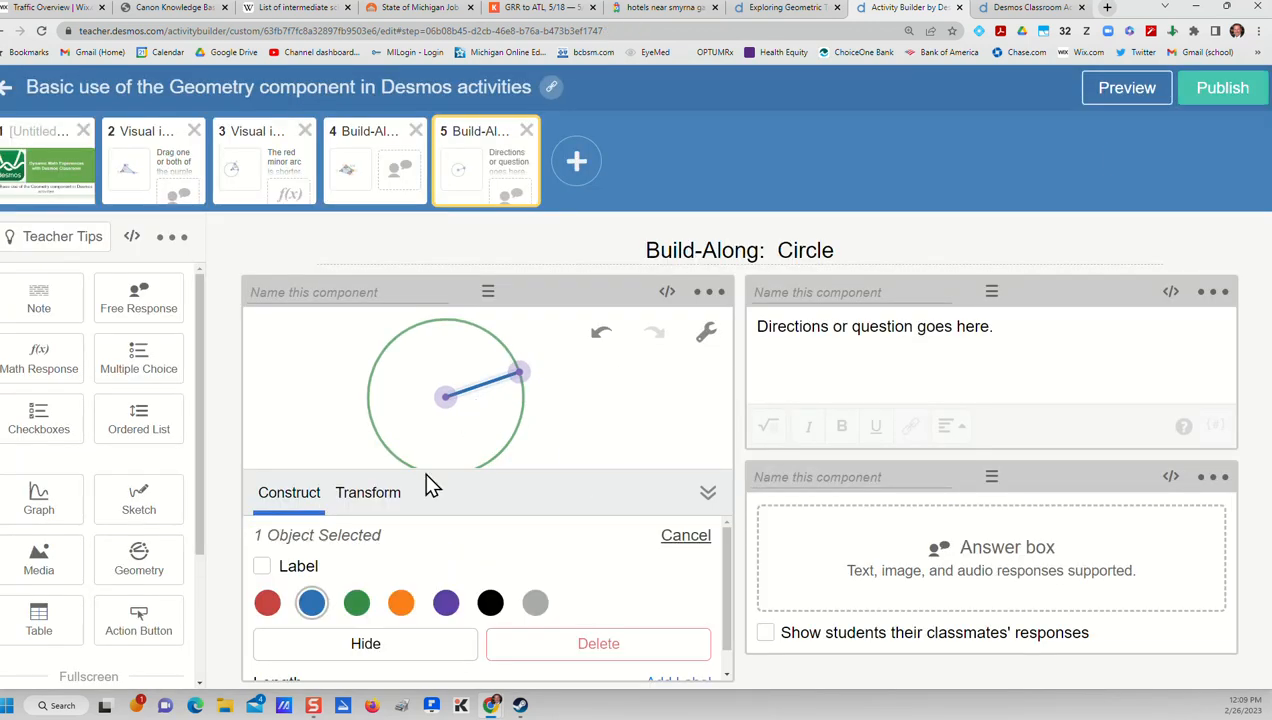
click(262, 567)
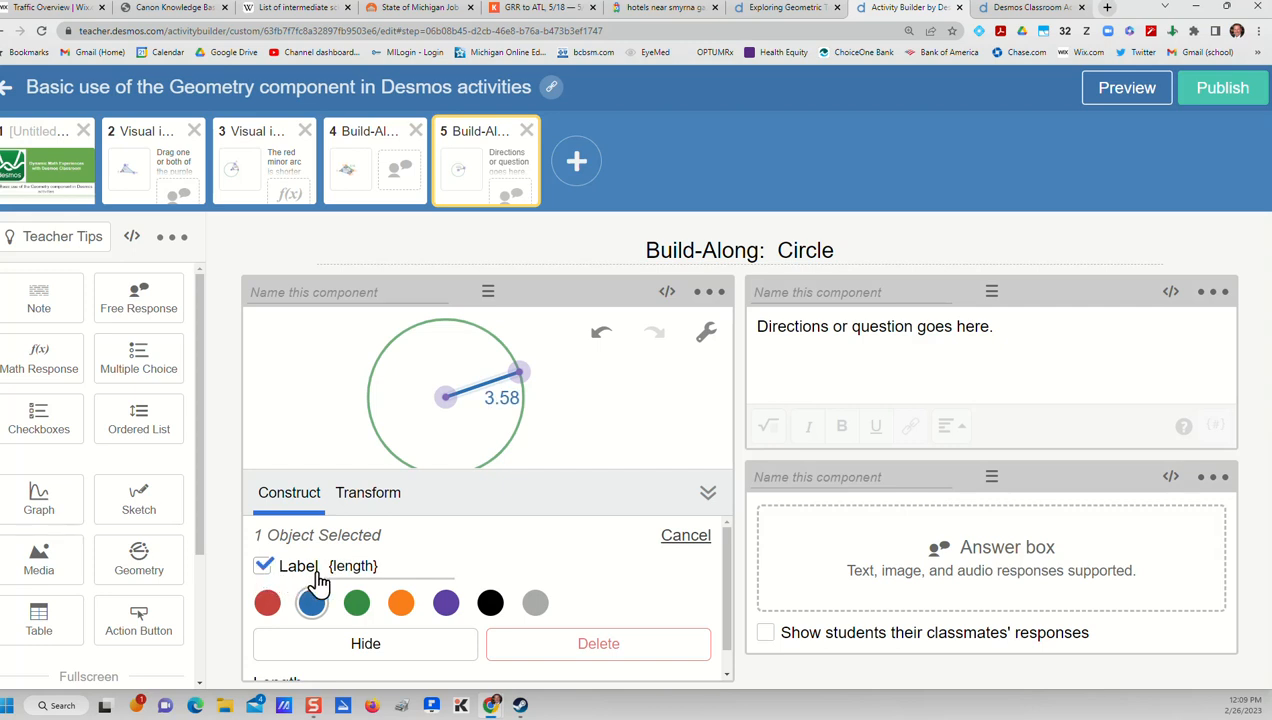
click(400, 603)
click(632, 406)
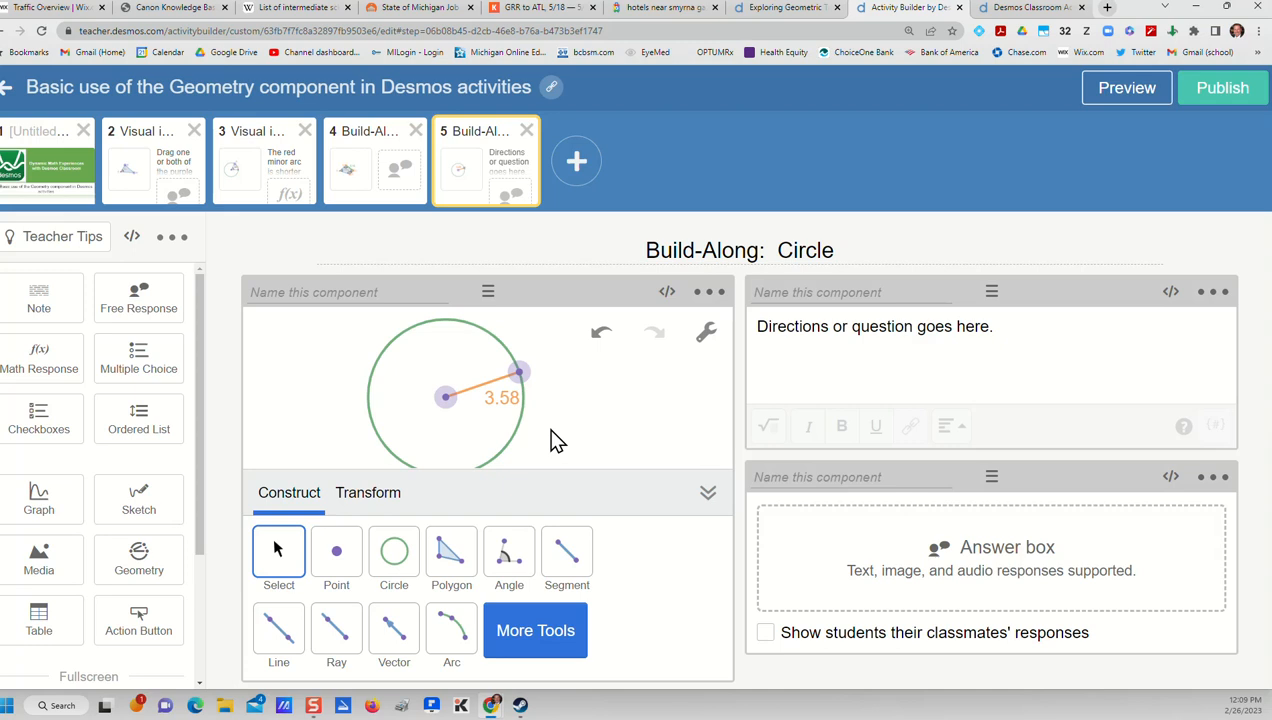
Label the circle's center point C and enable Lock Free Point for it
click(447, 400)
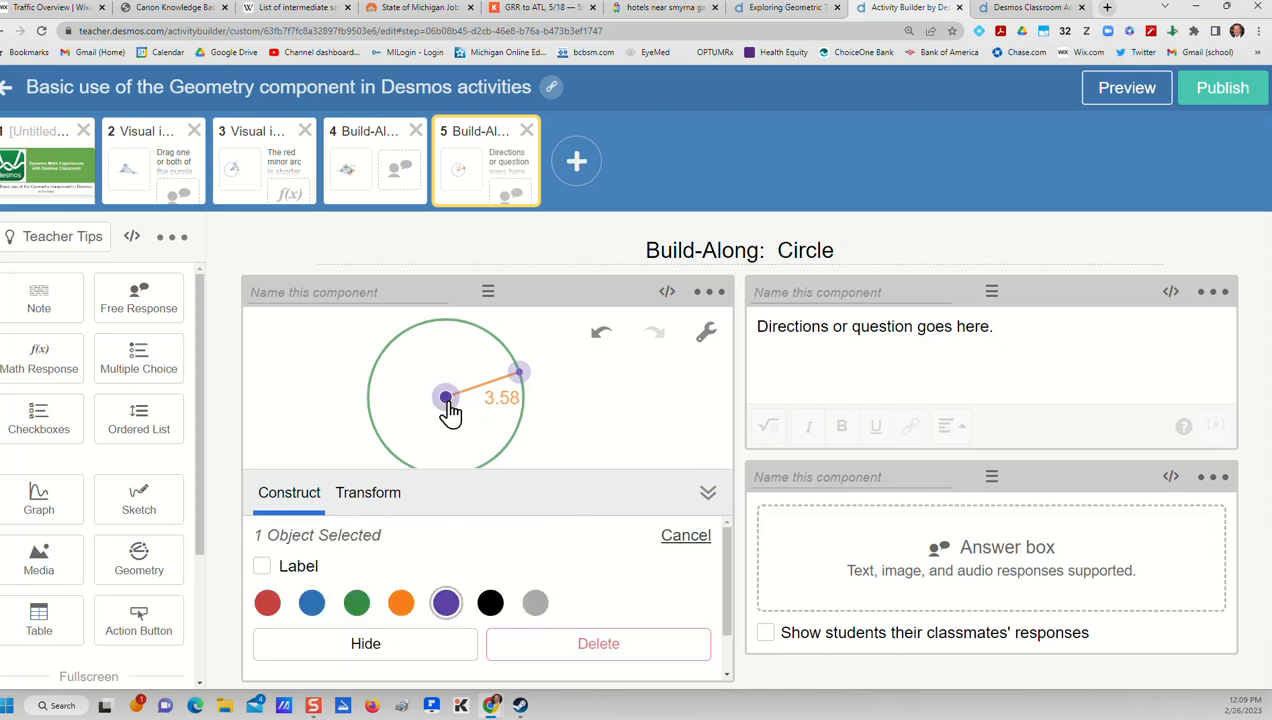
click(262, 566)
drag(354, 568, 327, 566)
text(C)
scroll(350, 622, down, 1)
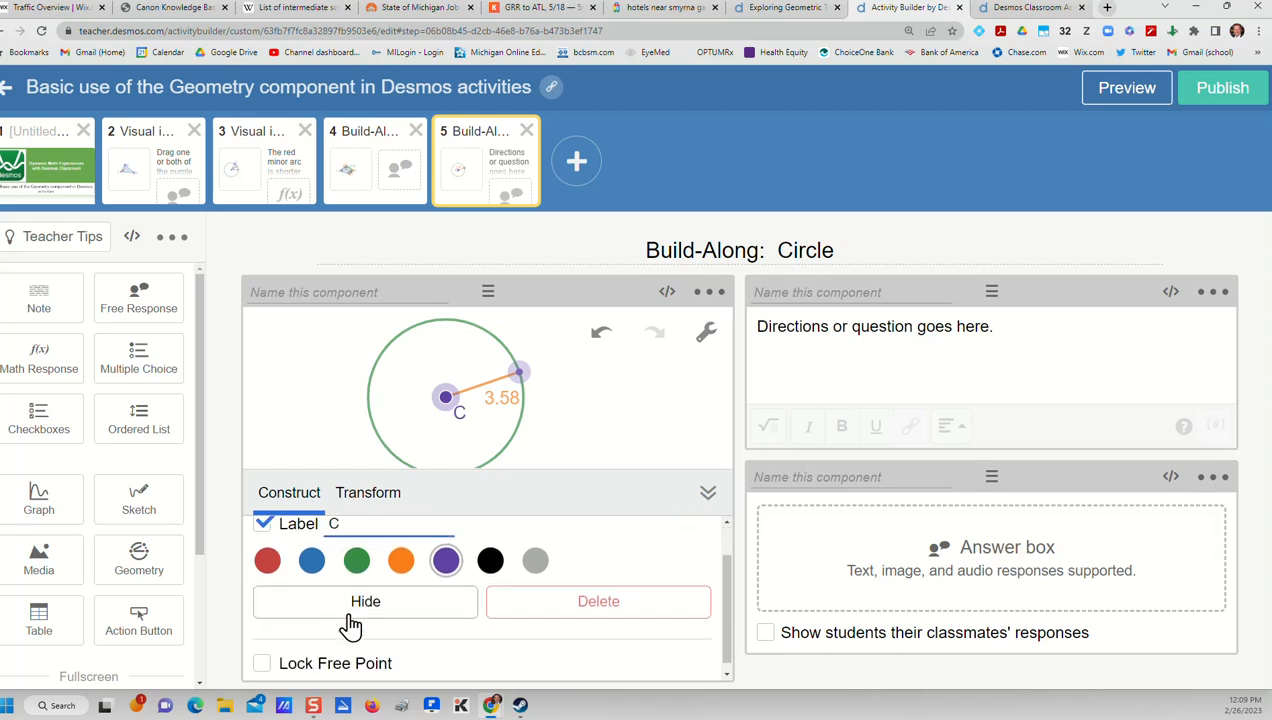
click(263, 657)
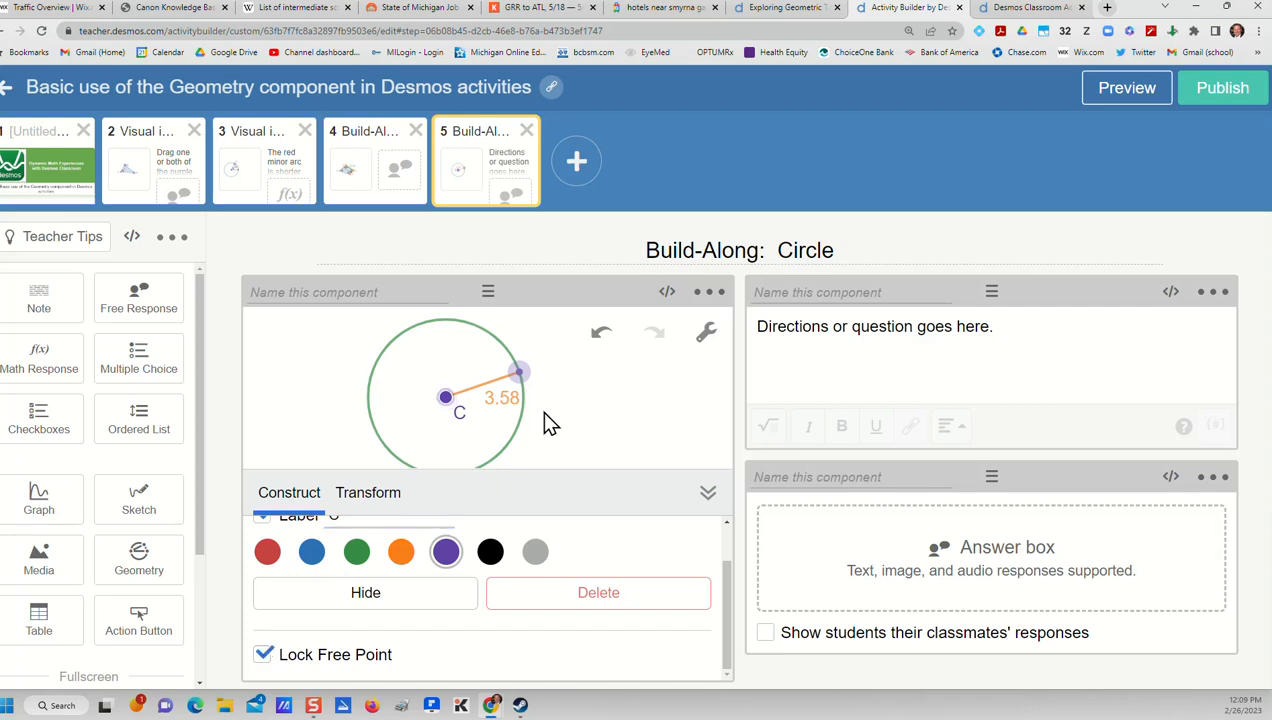
Preview the student screen and move the circle's edge point to test the radius label with center C locked
click(1130, 92)
mouse_move(417, 410)
mouse_down()
mouse_move(475, 388)
mouse_move(401, 420)
mouse_move(288, 367)
mouse_move(265, 393)
mouse_move(374, 345)
mouse_move(463, 434)
mouse_move(434, 380)
mouse_move(401, 398)
mouse_up()
mouse_move(435, 378)
mouse_down()
mouse_move(437, 414)
mouse_move(474, 464)
mouse_move(508, 406)
mouse_move(444, 379)
mouse_up()
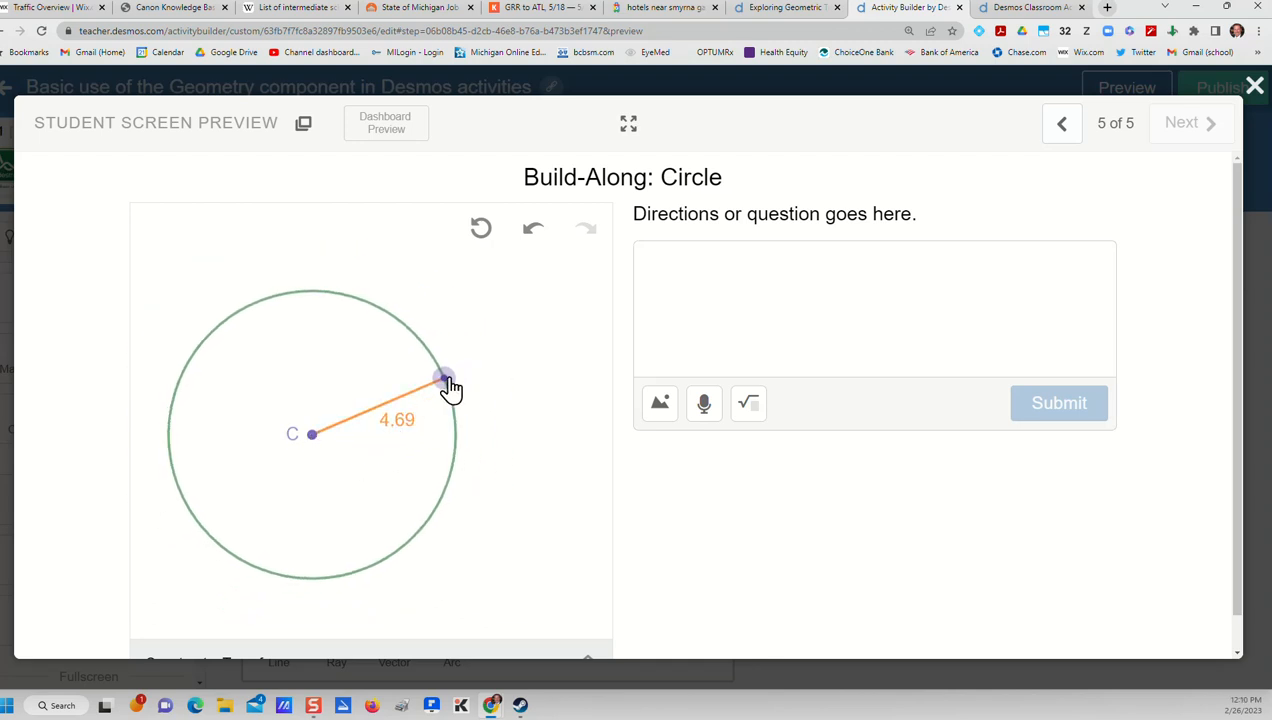
drag(452, 388, 478, 376)
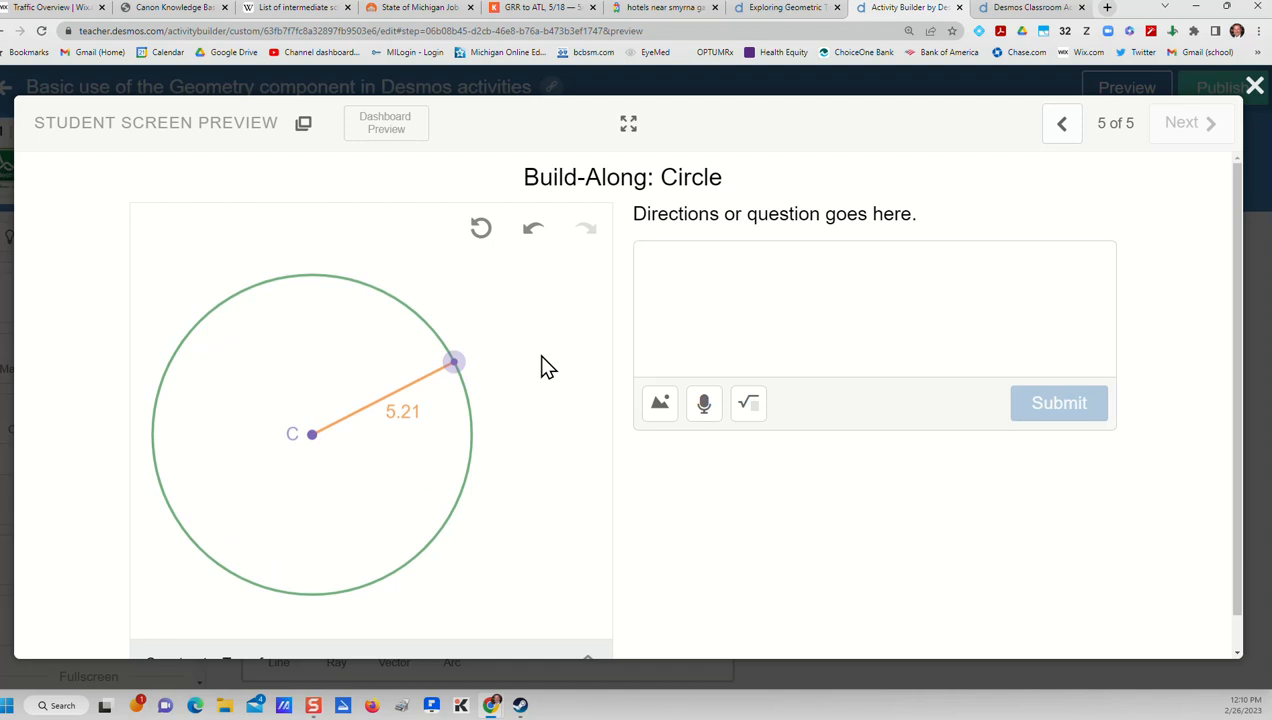